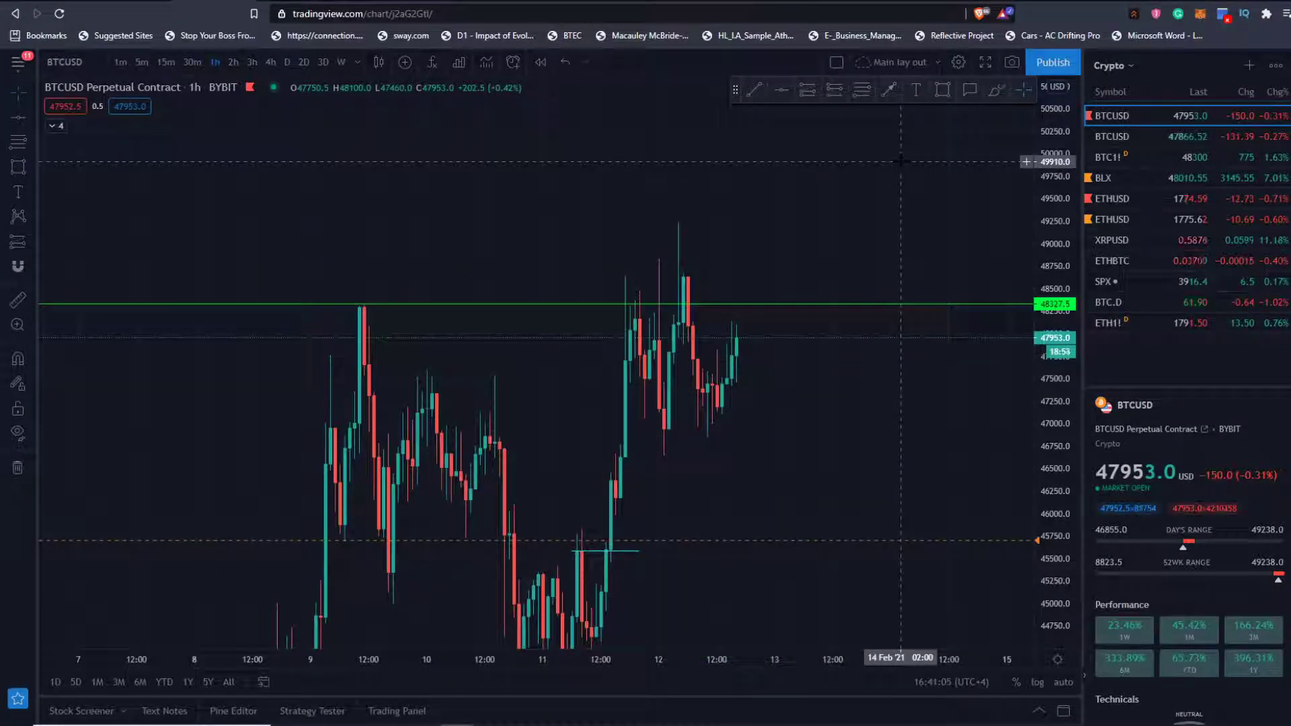
# - Examine the recent BTCUSD price action on the hourly chart around the green horizontal level at 48327.5
pyautogui.scroll(2, 972, 335)
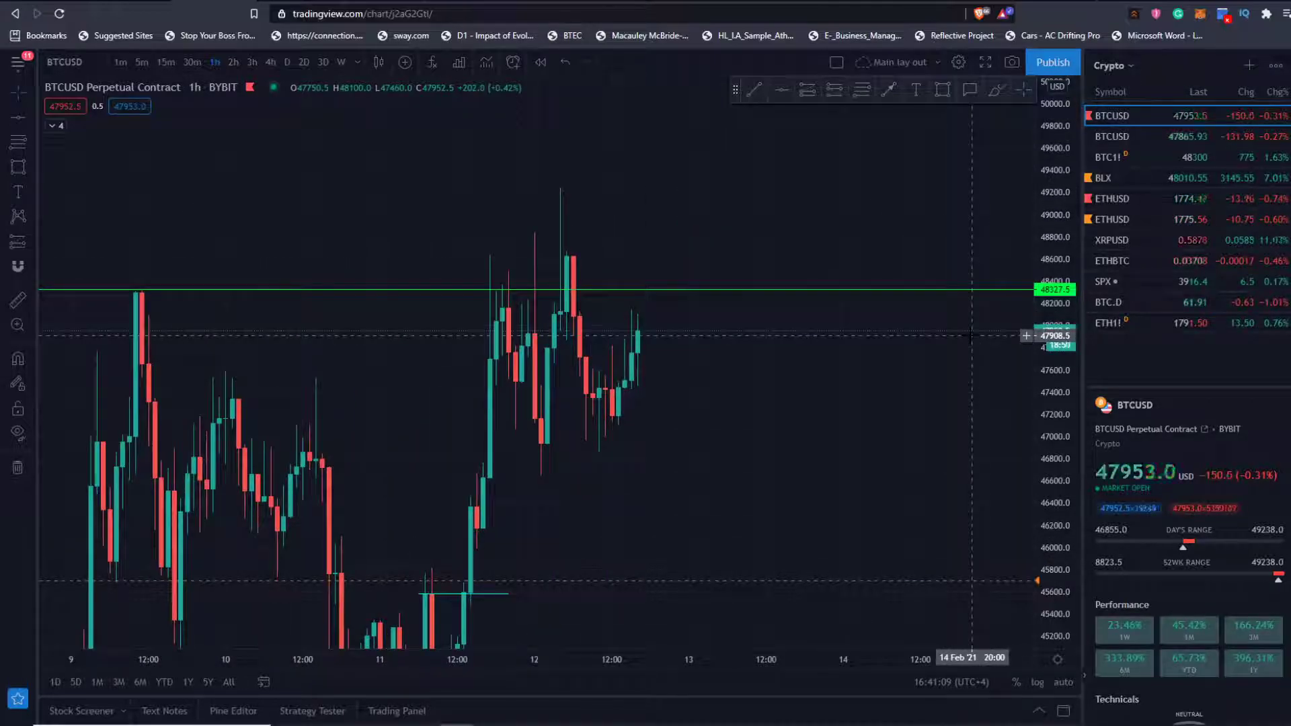
pyautogui.scroll(2, 942, 335)
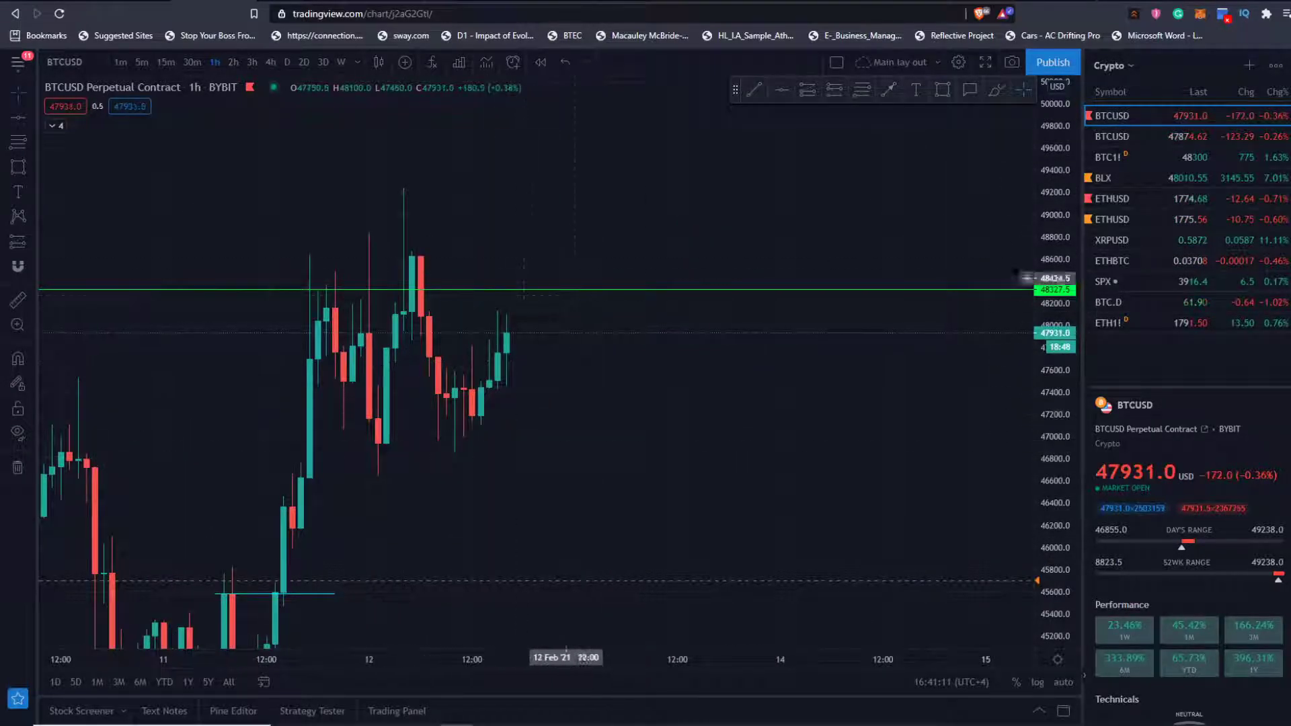
pyautogui.moveTo(677, 421); pyautogui.dragTo(784, 406)
pyautogui.moveTo(1043, 439); pyautogui.dragTo(1038, 322)
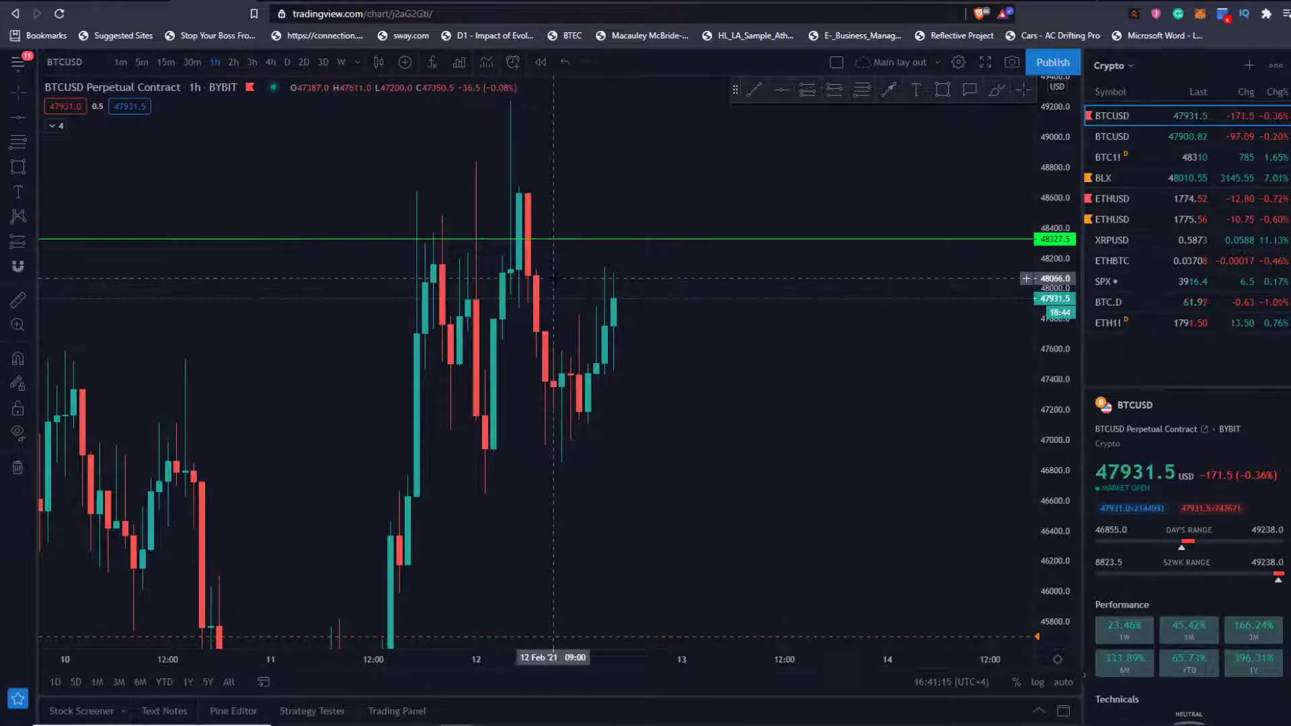
pyautogui.scroll(-5, 729, 403)
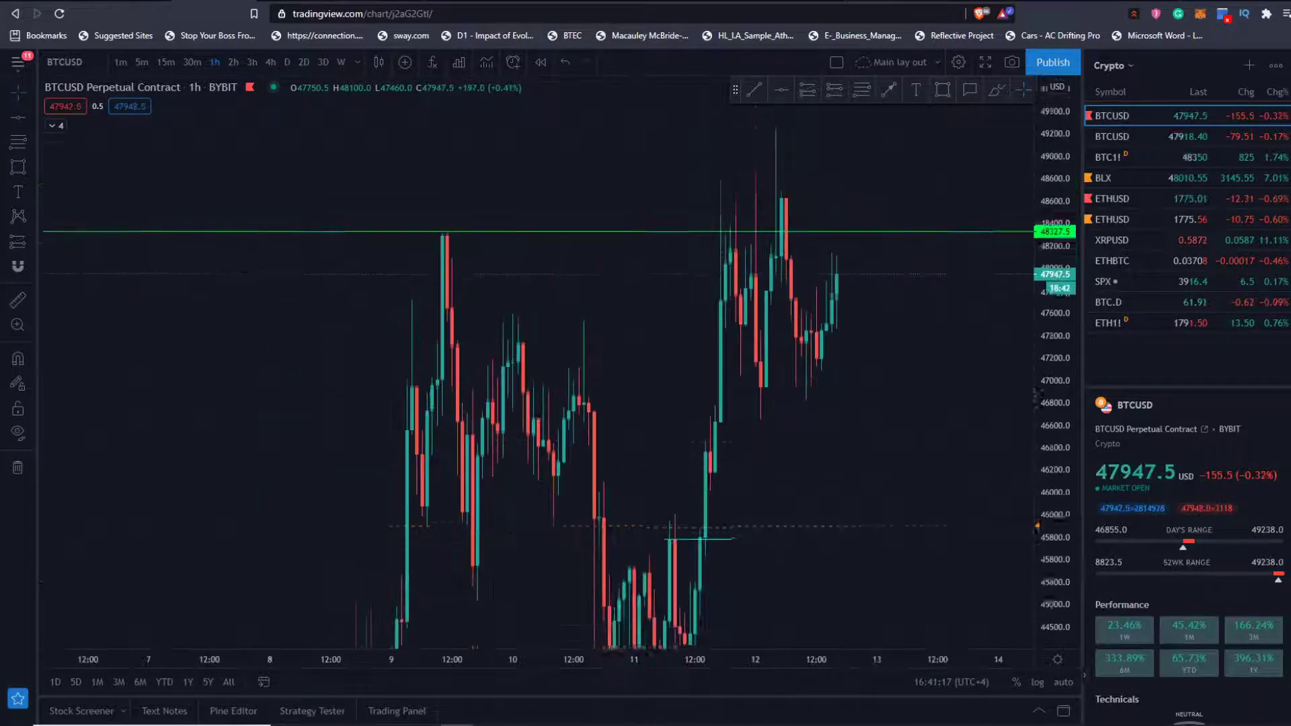
pyautogui.moveTo(1038, 397); pyautogui.dragTo(1037, 474)
pyautogui.moveTo(915, 388); pyautogui.dragTo(764, 456)
pyautogui.scroll(1, 746, 444)
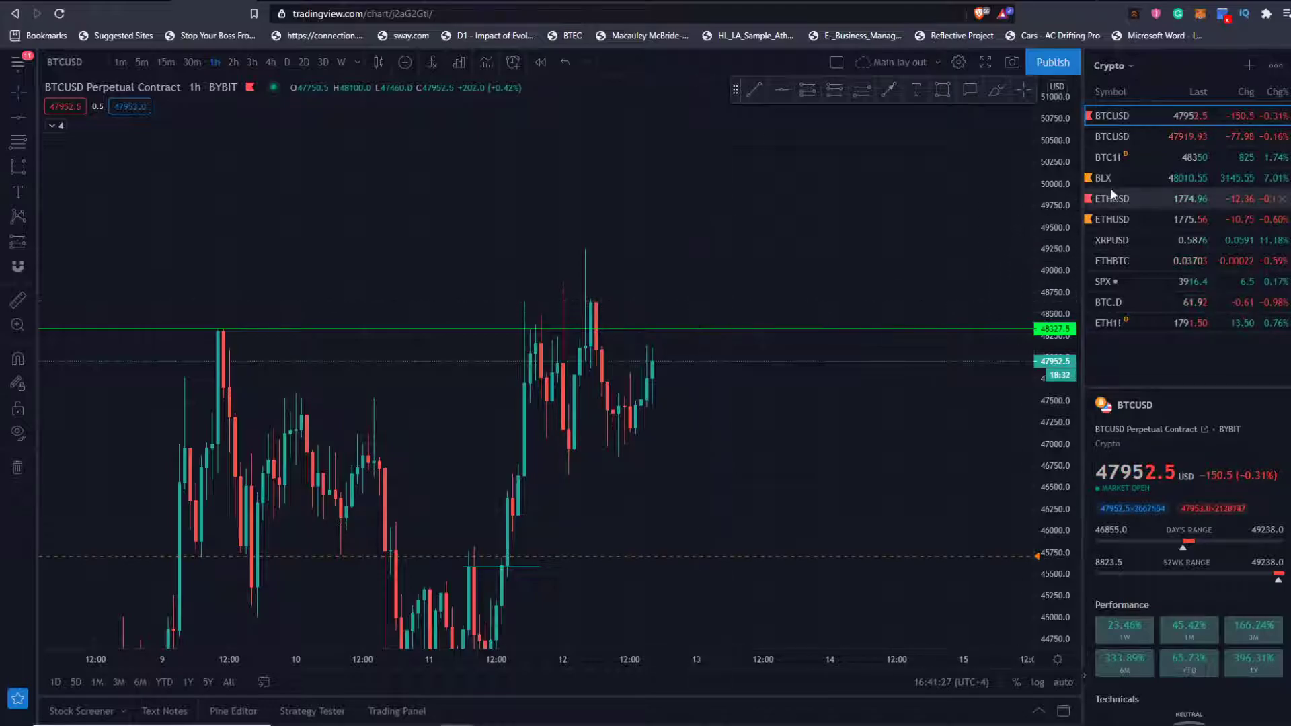
# - Open the Bitcoin CME Futures chart (BTC1!) at the weekly interval and frame the rally from mid-2020 onwards
pyautogui.click(1118, 155)
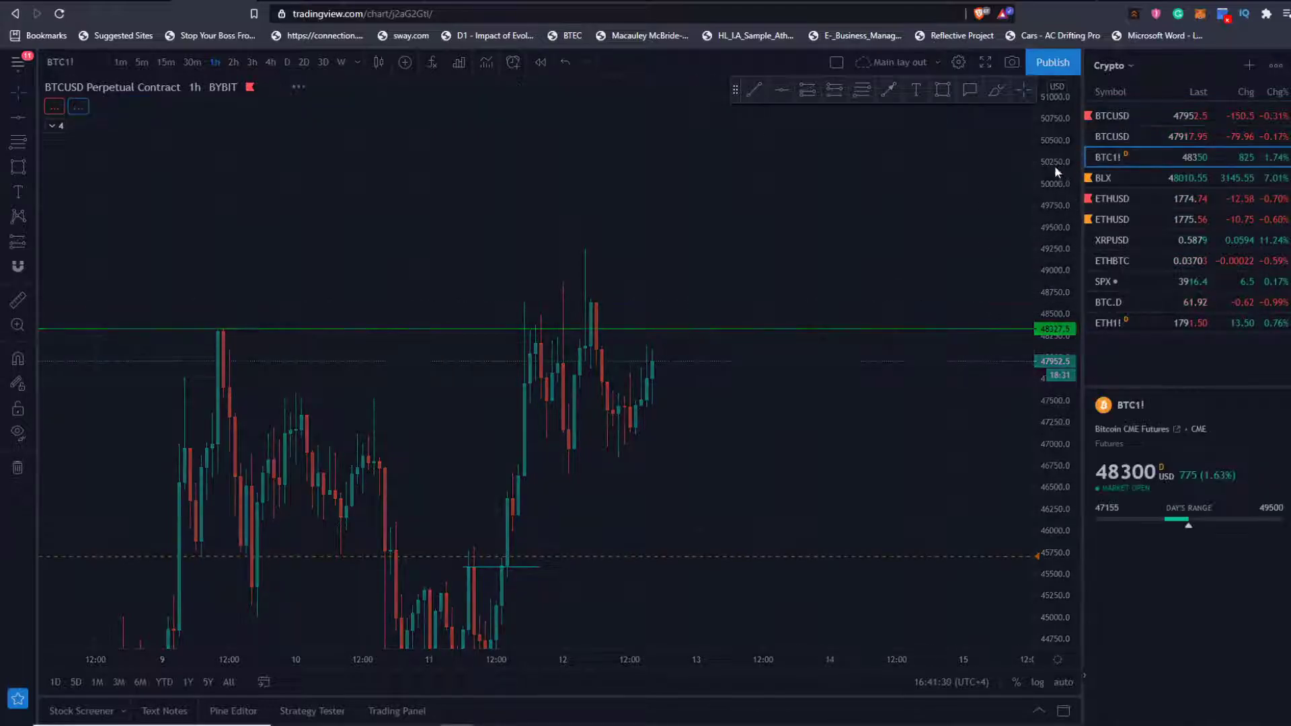
pyautogui.click(341, 62)
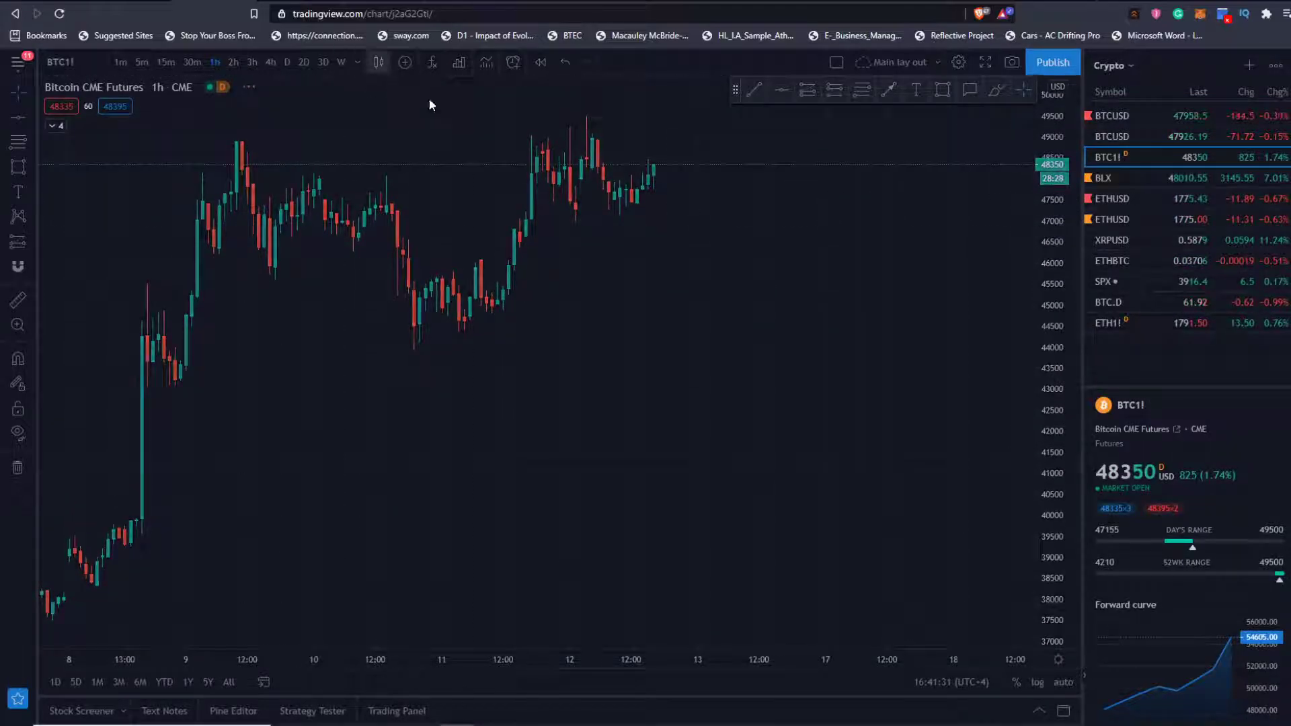
pyautogui.moveTo(1033, 258); pyautogui.dragTo(1003, 484)
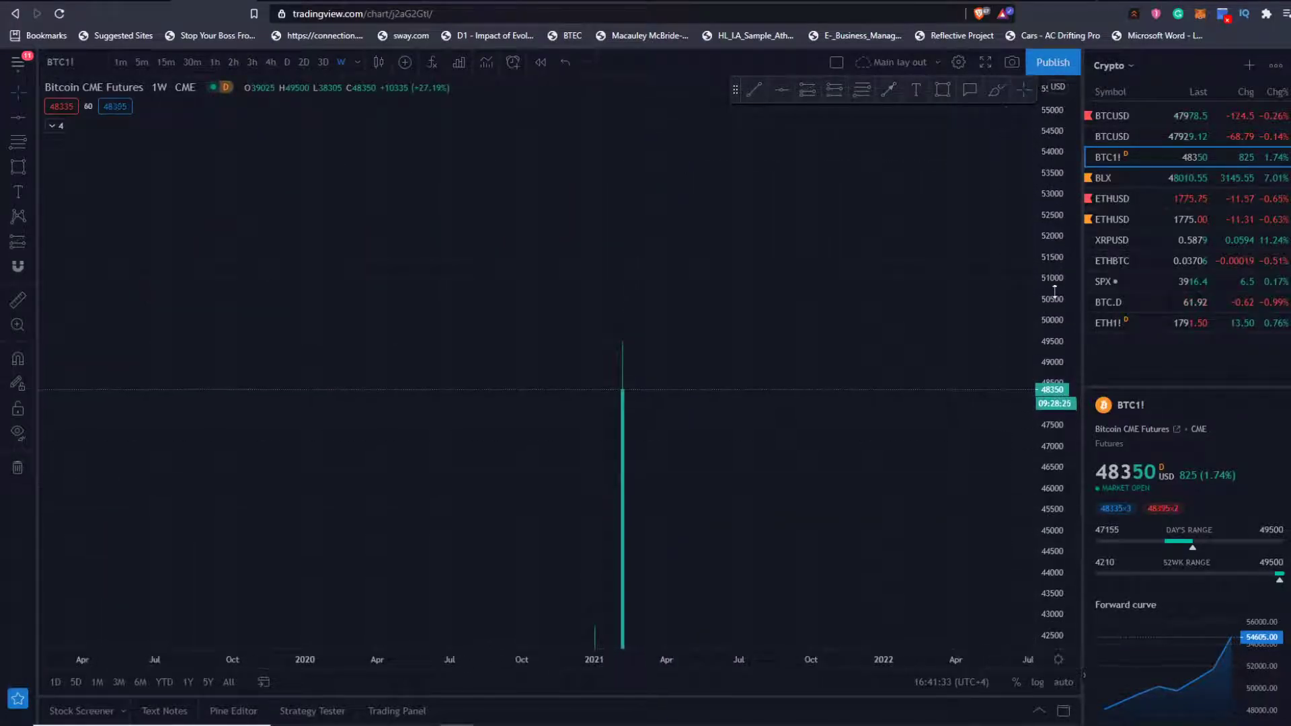
pyautogui.moveTo(1054, 289); pyautogui.dragTo(1050, 649)
pyautogui.scroll(5, 773, 495)
pyautogui.scroll(3, 729, 494)
pyautogui.moveTo(521, 505); pyautogui.dragTo(925, 304)
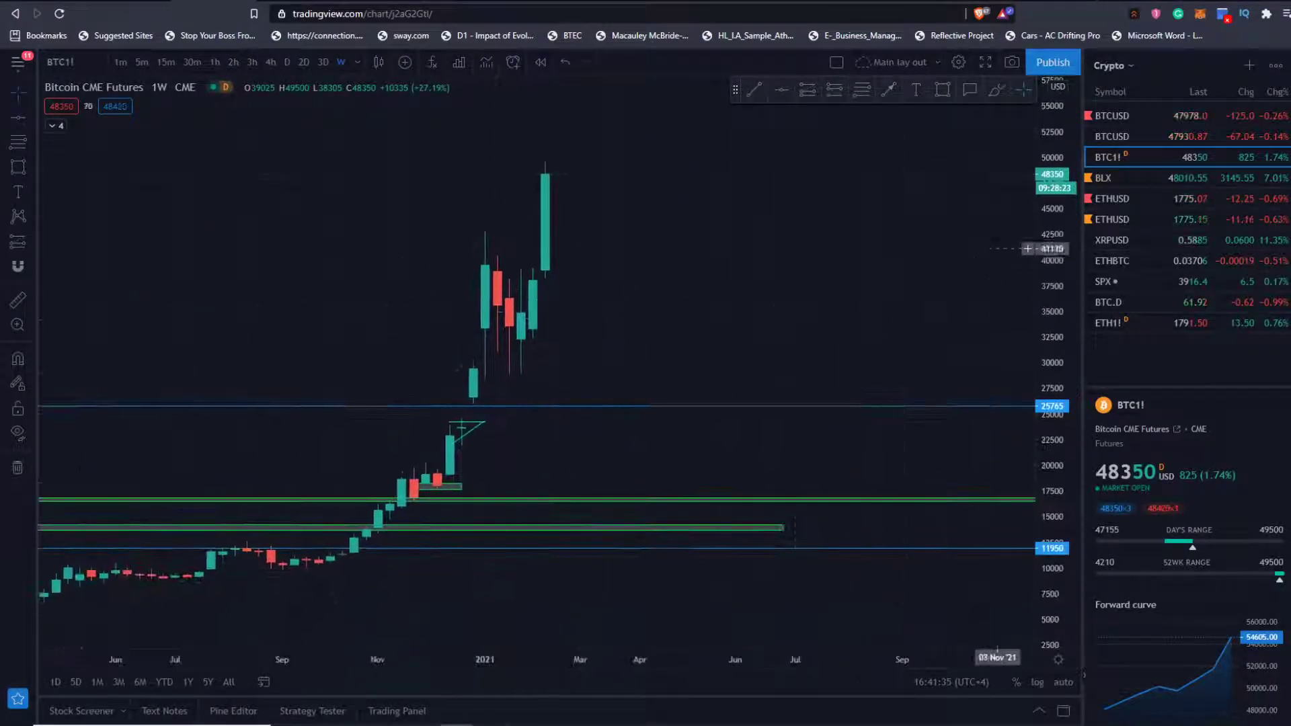
pyautogui.moveTo(1051, 245); pyautogui.dragTo(1050, 290)
# - Expand the indicator list and show the Bollinger Bands on the weekly BTC1! chart, framing the latest candles
pyautogui.click(52, 125)
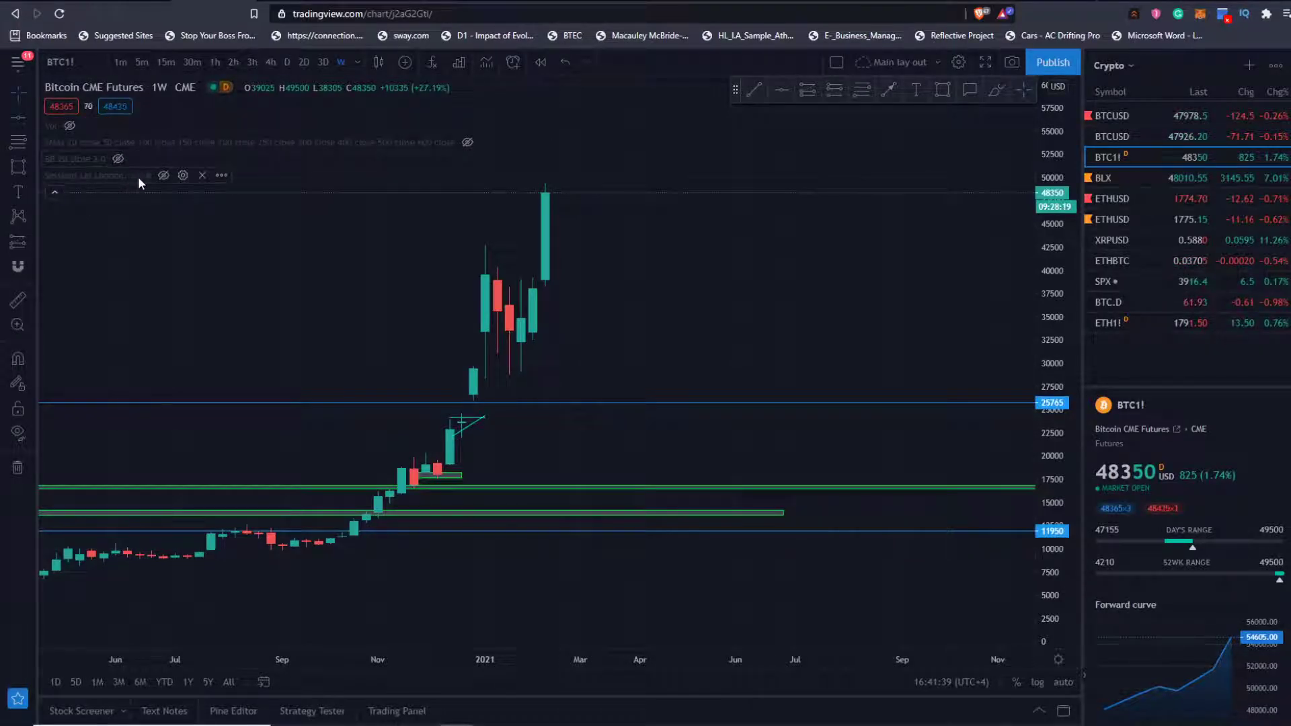
pyautogui.click(118, 158)
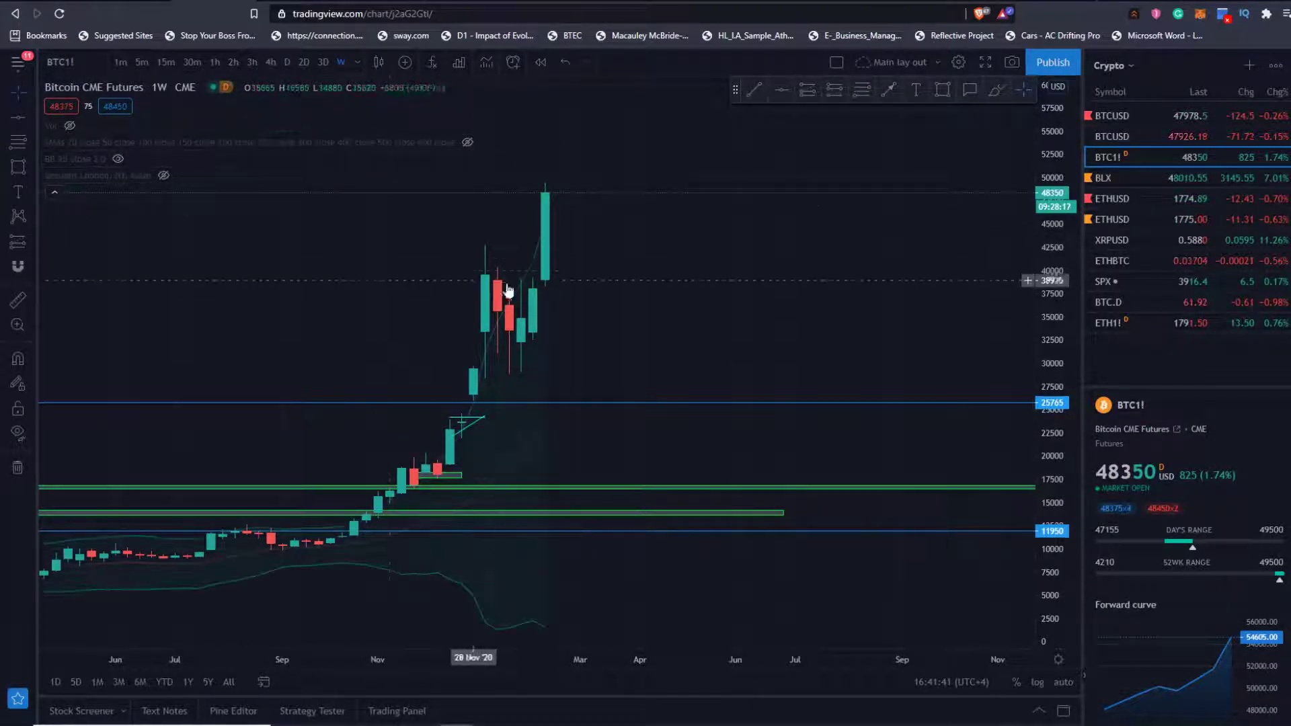
pyautogui.scroll(4, 506, 288)
pyautogui.moveTo(478, 275); pyautogui.dragTo(650, 288)
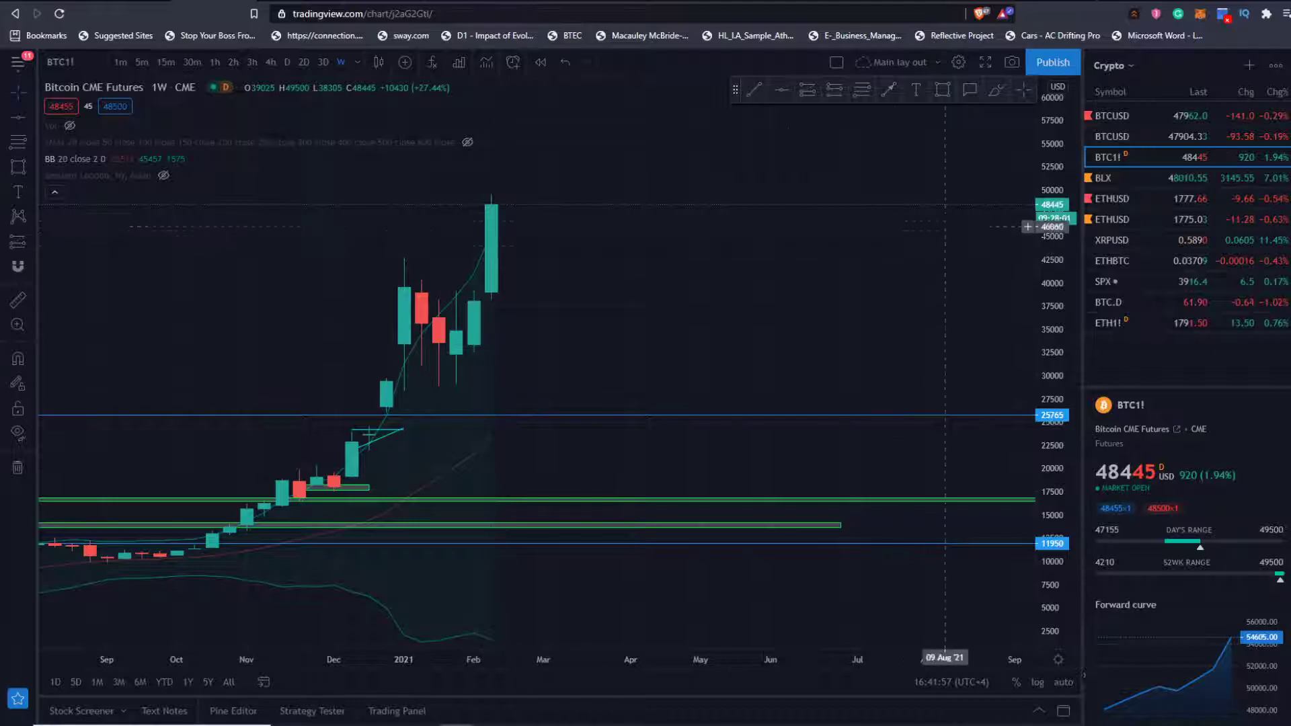
# - Return to the BTCUSD Perpetual Contract at the 1-hour interval and frame the latest candles within the Bollinger Bands
pyautogui.click(1121, 116)
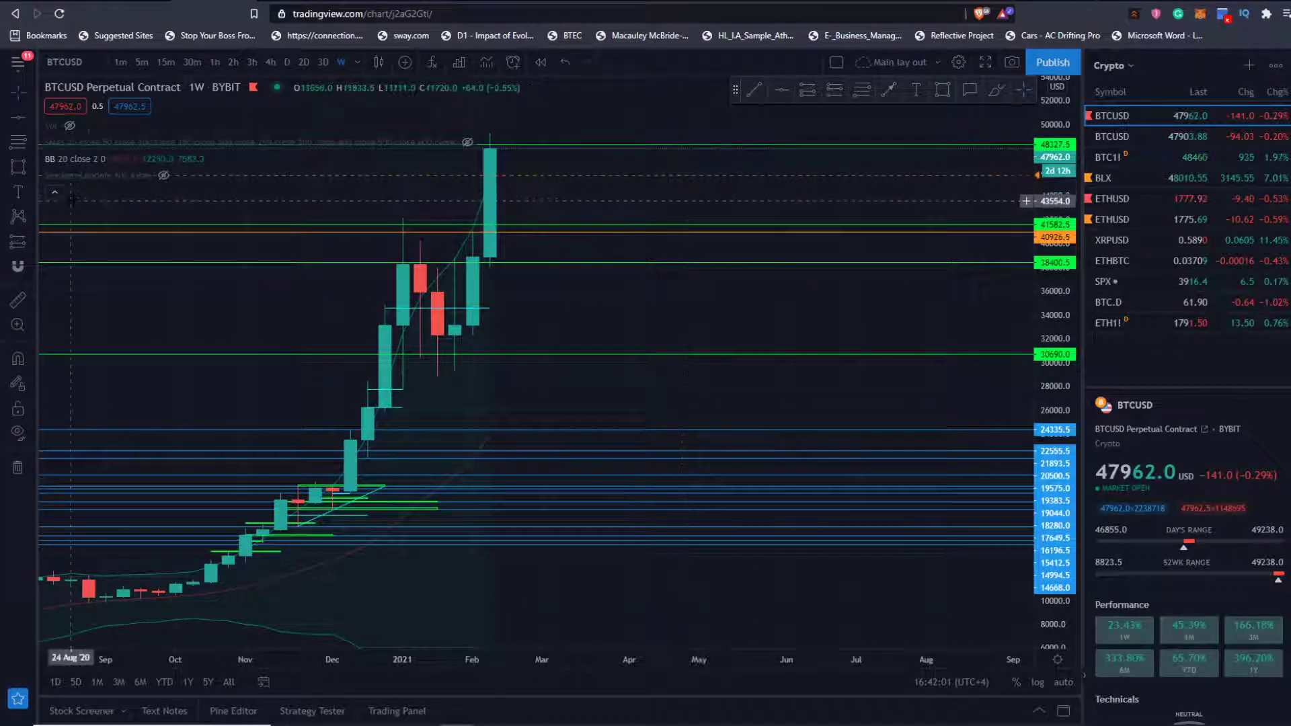
pyautogui.click(215, 62)
pyautogui.scroll(-5, 973, 333)
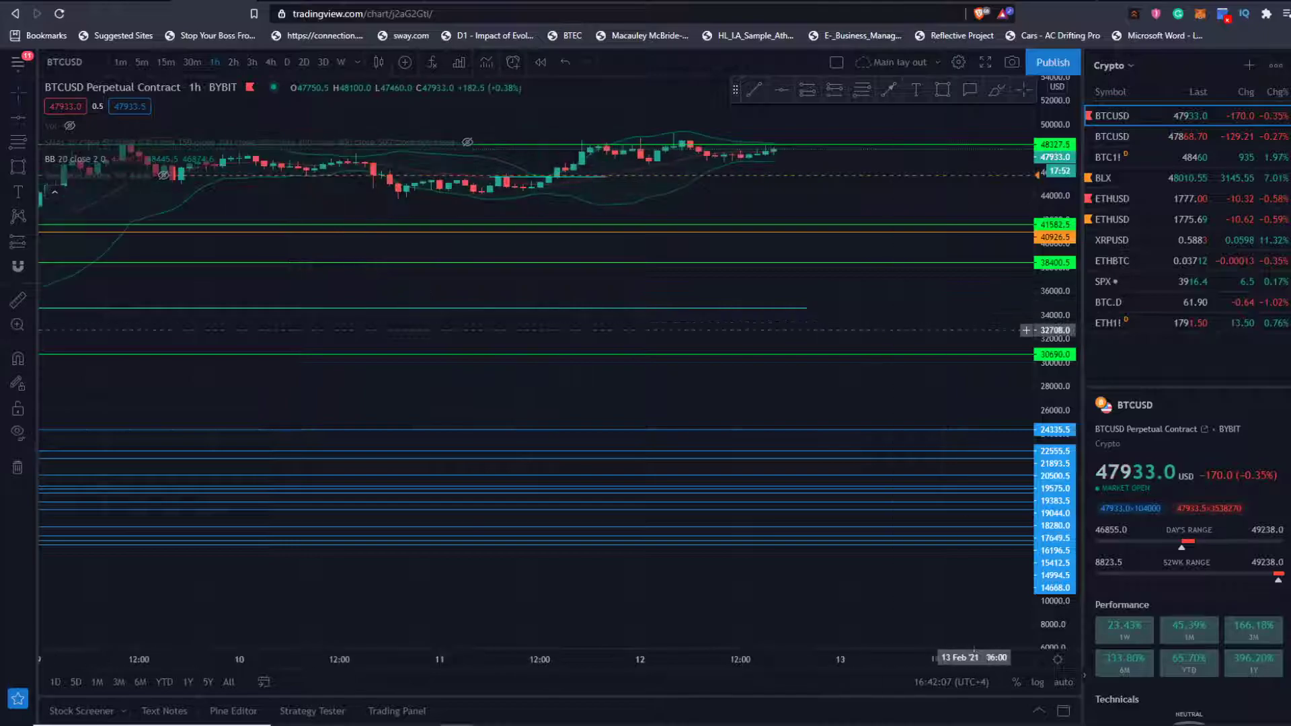
pyautogui.moveTo(1055, 403); pyautogui.dragTo(1055, 218)
pyautogui.moveTo(924, 121); pyautogui.dragTo(884, 432)
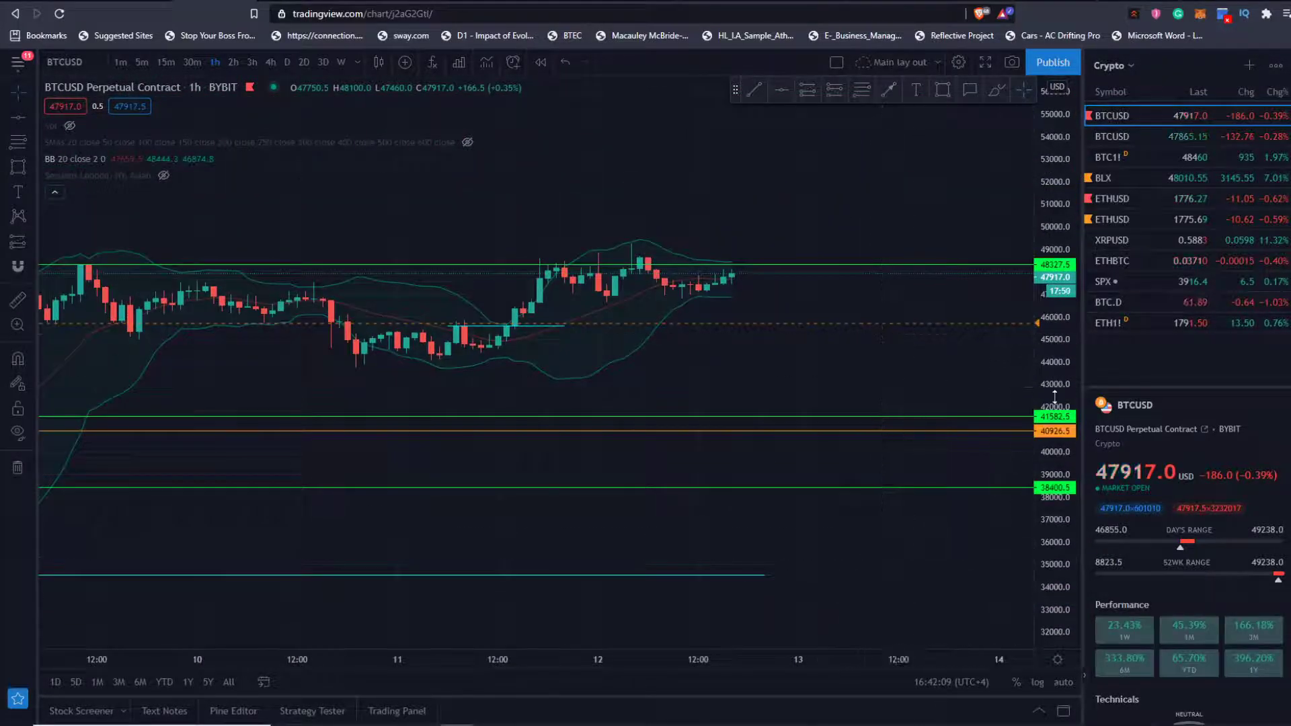
pyautogui.scroll(3, 911, 412)
pyautogui.moveTo(1061, 421); pyautogui.dragTo(1056, 212)
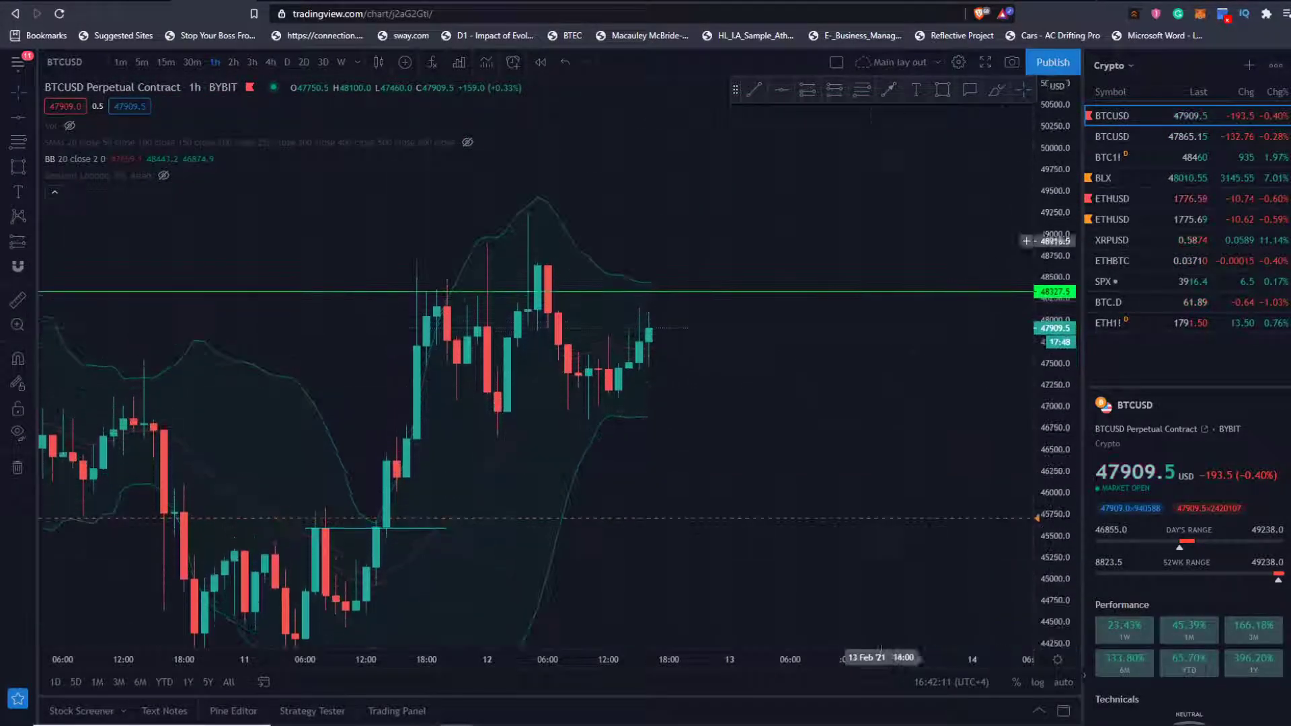
pyautogui.moveTo(1055, 399); pyautogui.dragTo(1053, 266)
pyautogui.scroll(2, 874, 363)
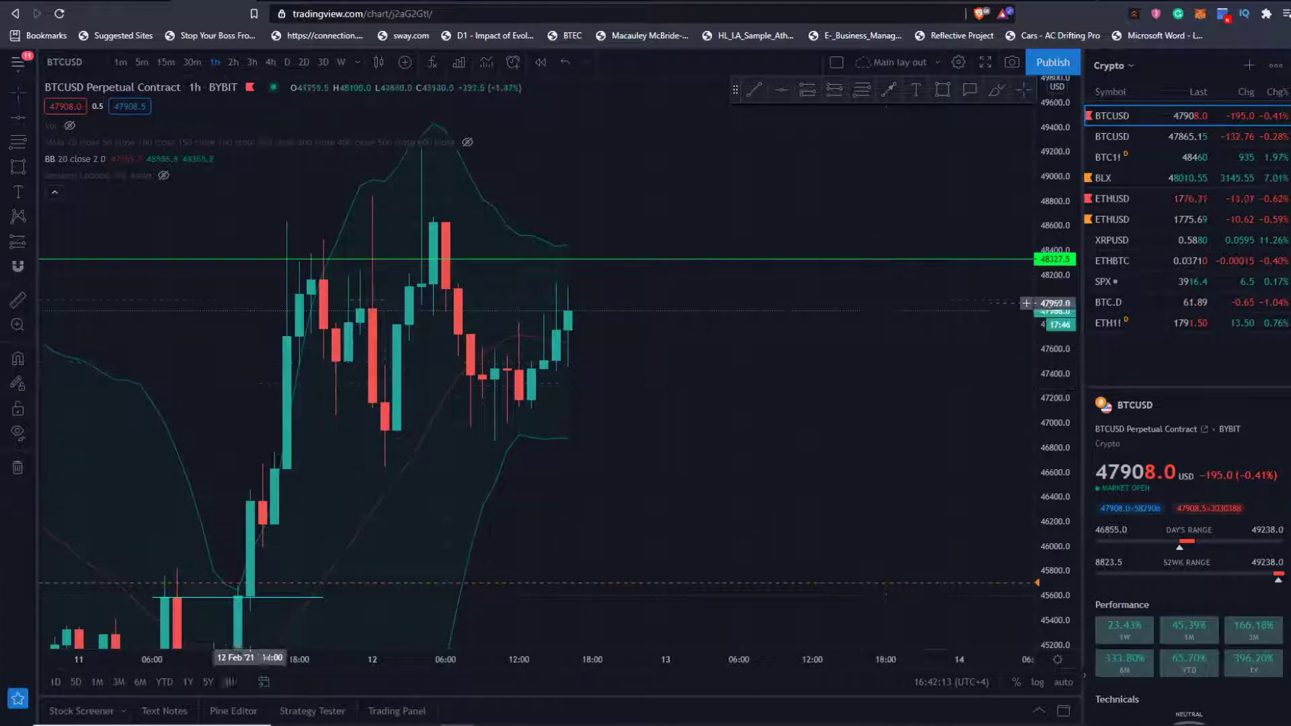
# - Hide all drawings and the Bollinger Bands on the hourly BTCUSD chart
pyautogui.click(18, 434)
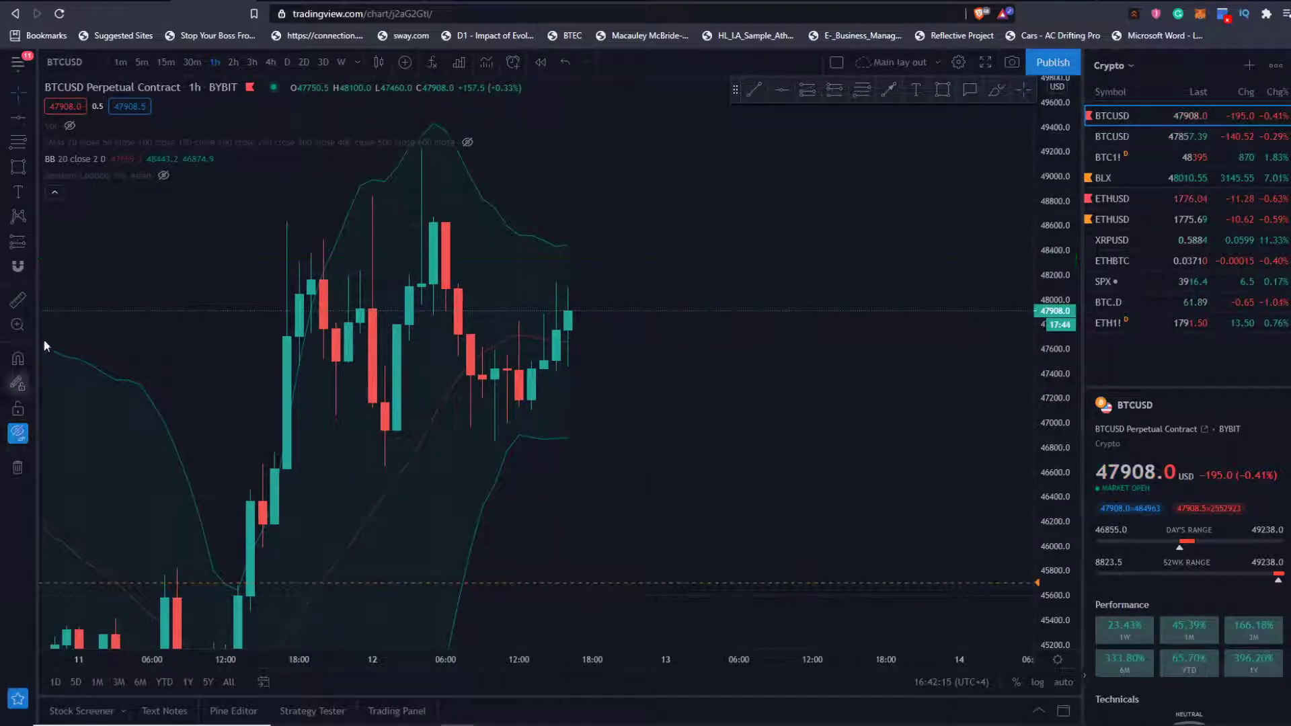
pyautogui.click(118, 159)
pyautogui.scroll(-2, 599, 317)
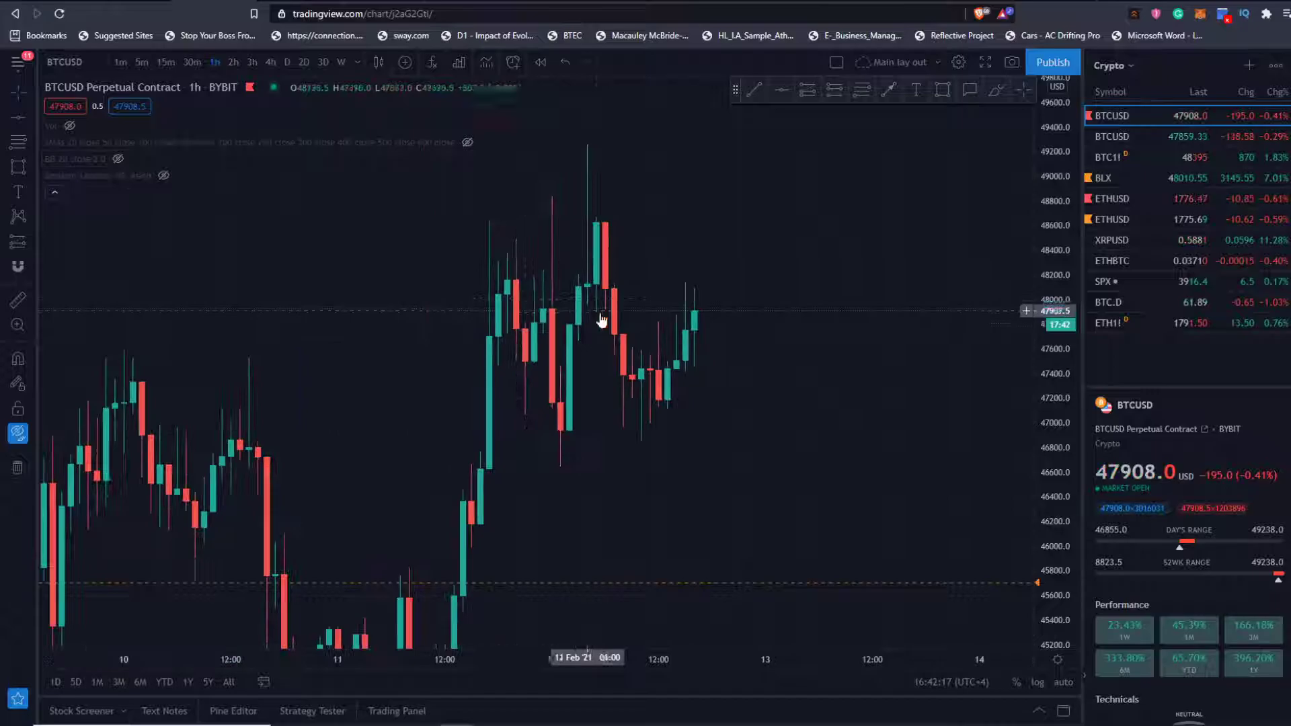
pyautogui.moveTo(1057, 408); pyautogui.dragTo(1056, 370)
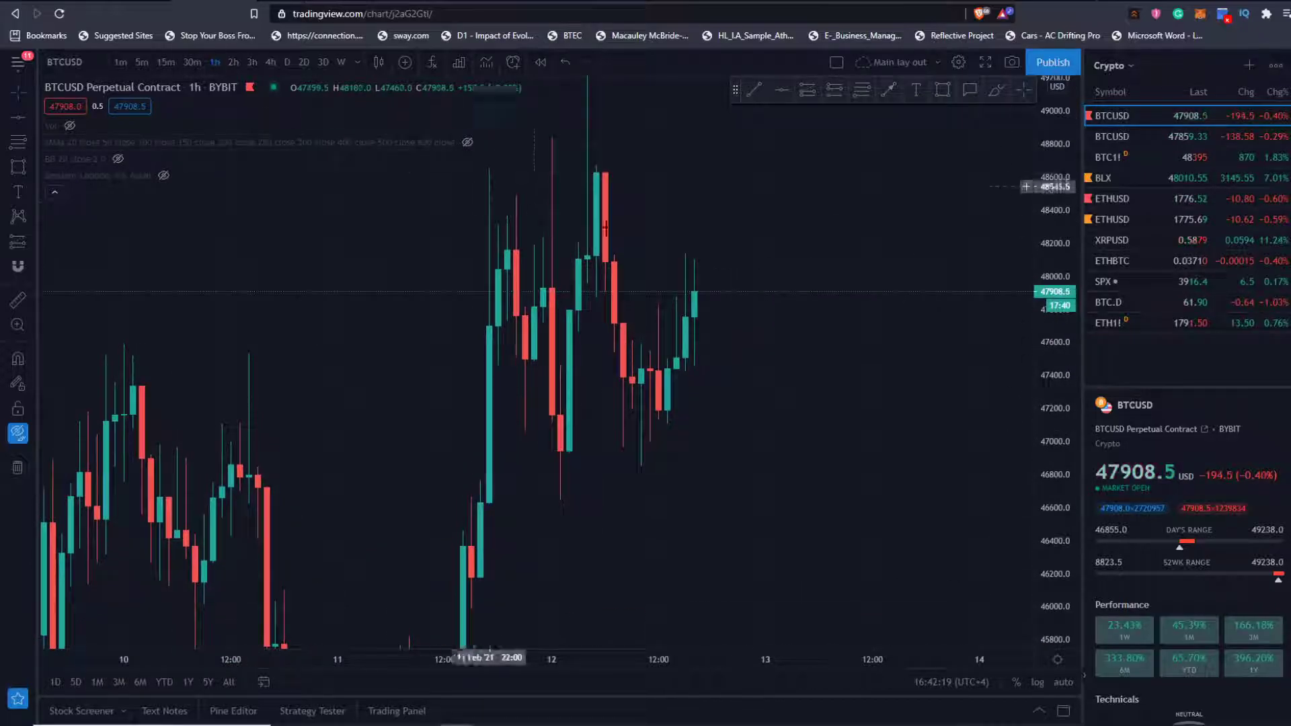
# - Restore the Rev Stoch Cross and Divergence Indicator panes and view BTCUSD at the 4-hour interval, focused on the latest candles
pyautogui.doubleClick(820, 192)
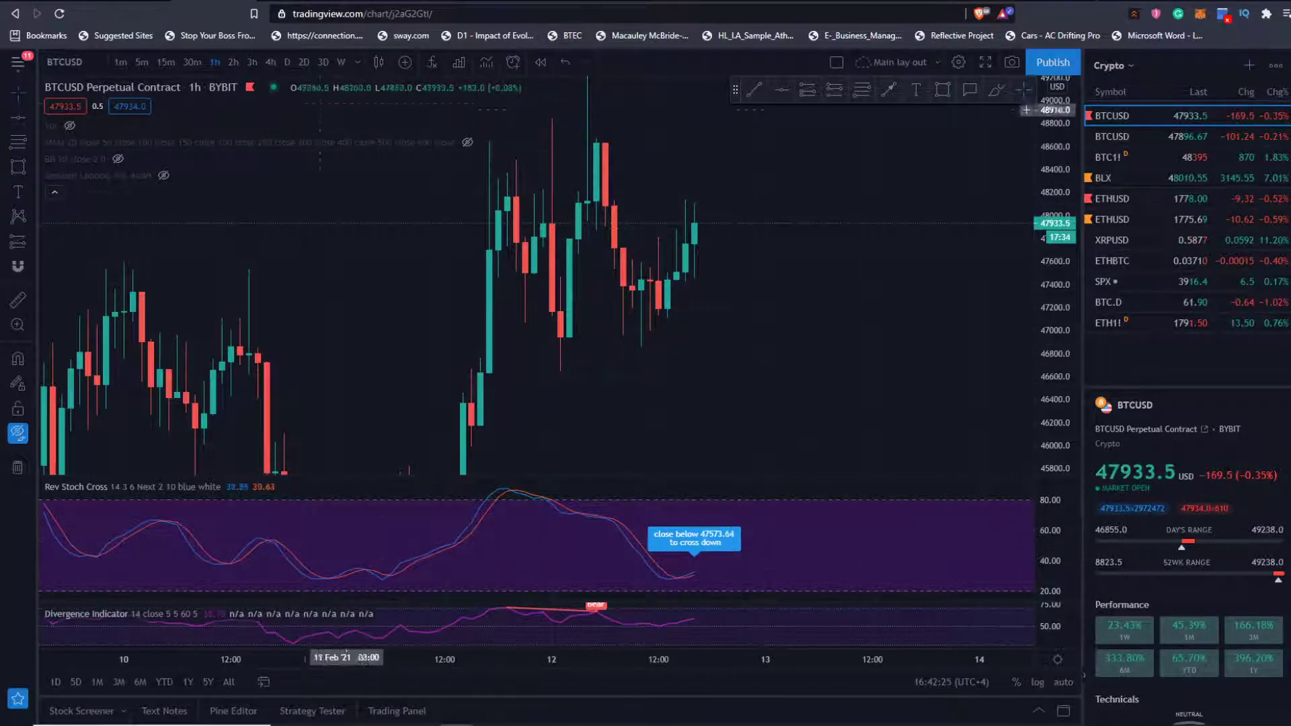
pyautogui.click(272, 62)
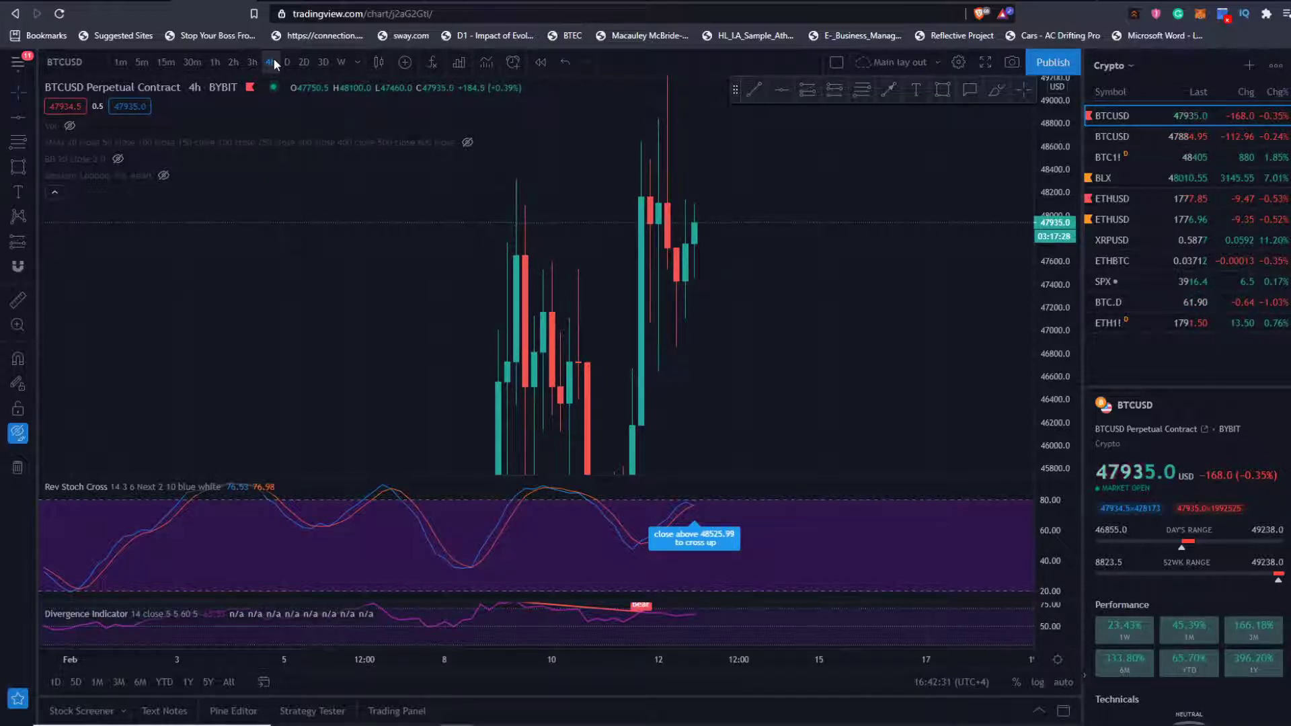
pyautogui.scroll(3, 611, 179)
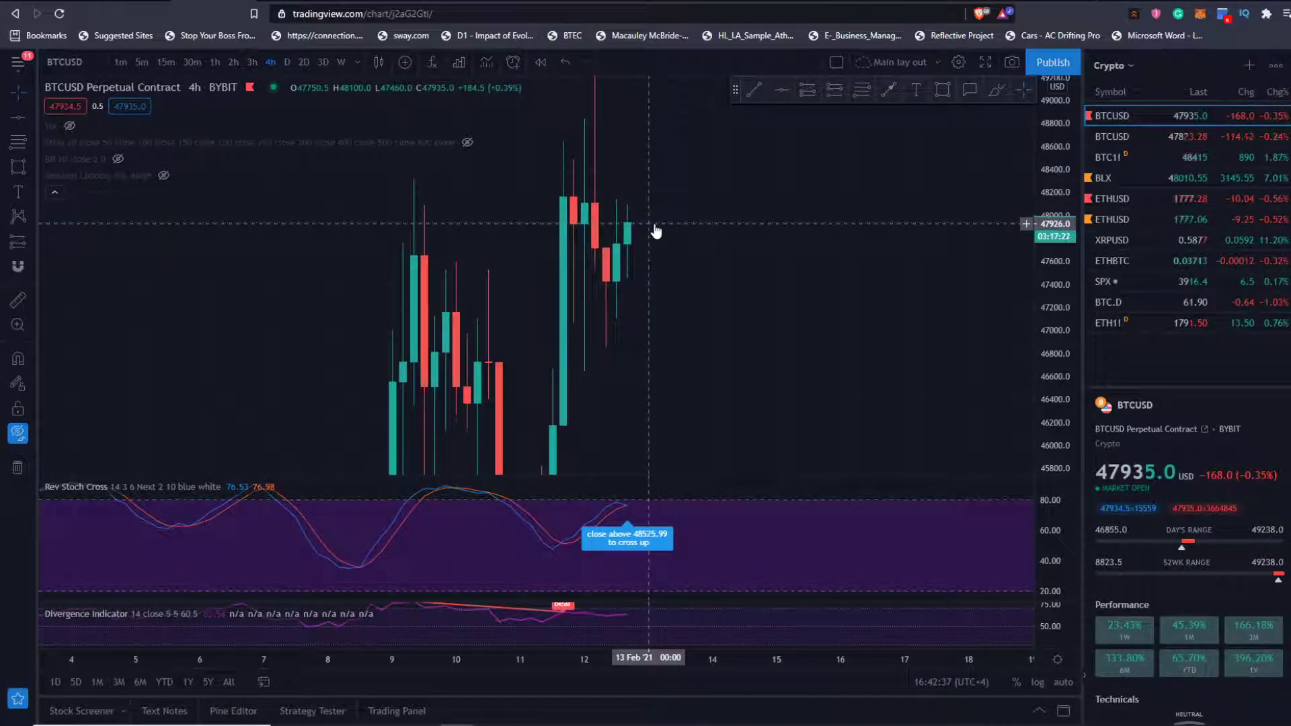
pyautogui.scroll(3, 578, 316)
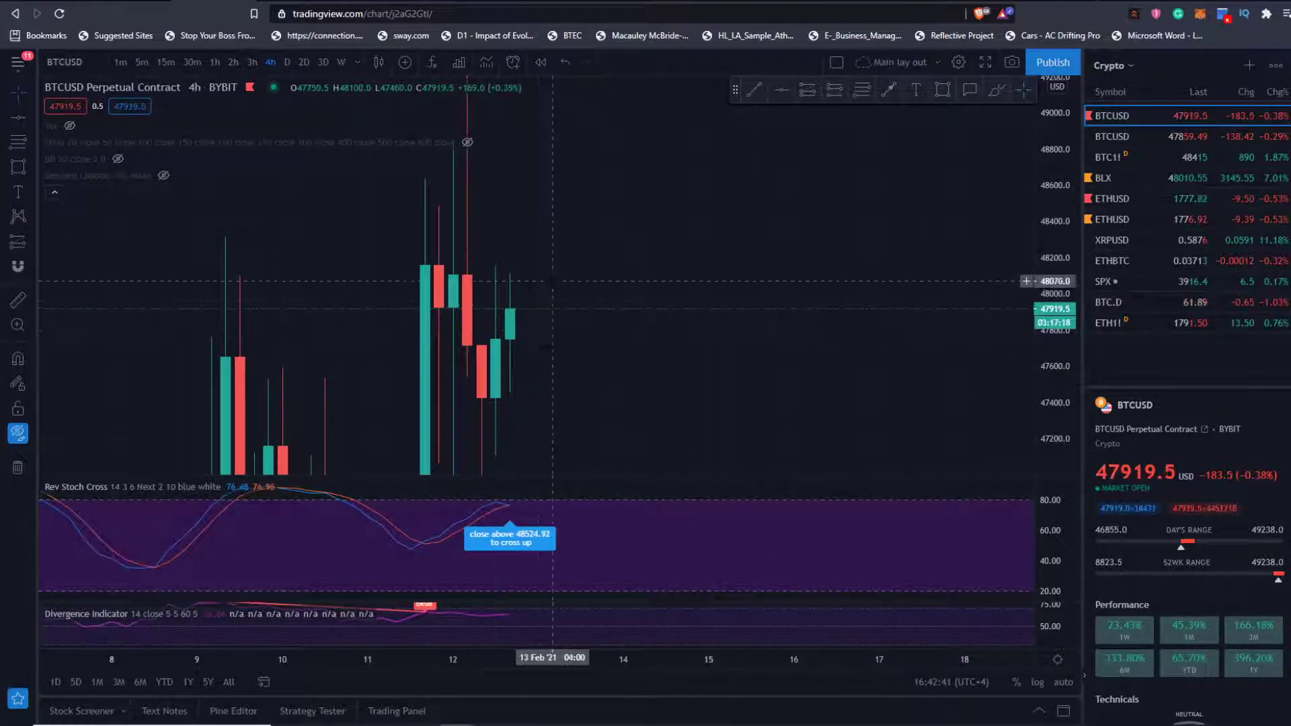
pyautogui.moveTo(567, 266); pyautogui.dragTo(731, 279)
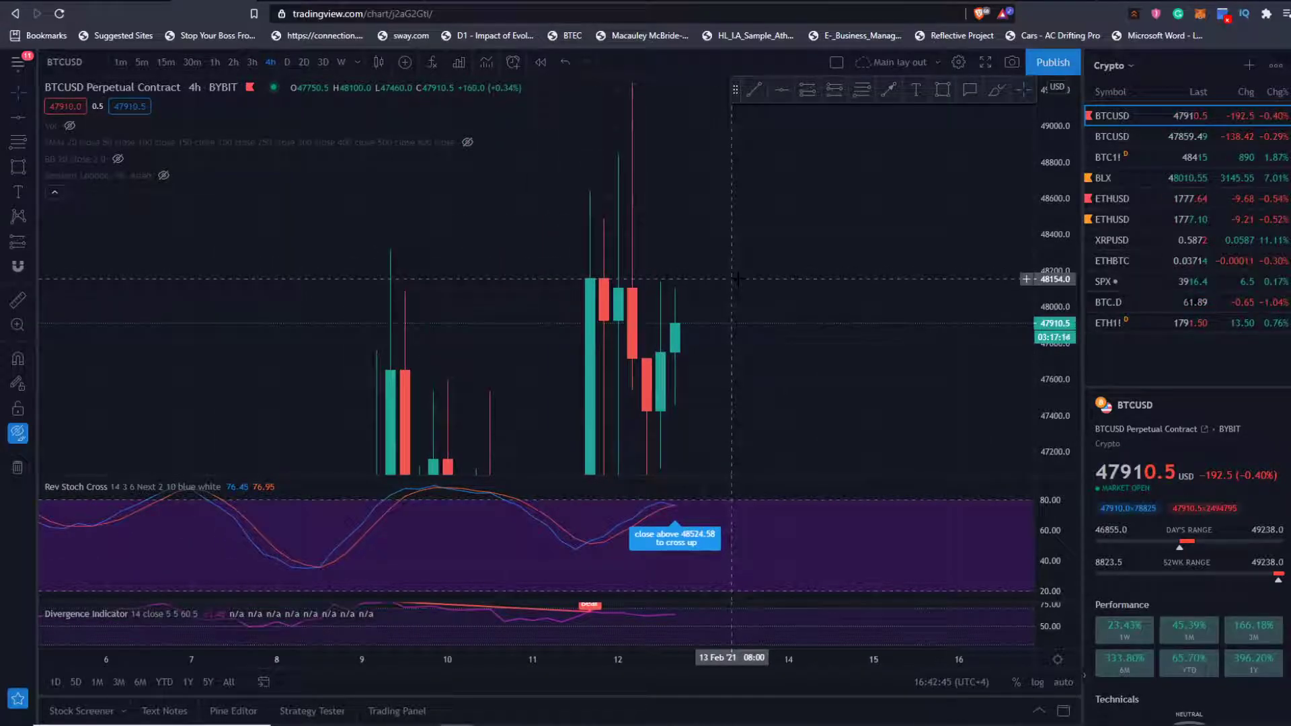
pyautogui.moveTo(676, 84); pyautogui.dragTo(670, 159)
pyautogui.moveTo(740, 272); pyautogui.dragTo(736, 149)
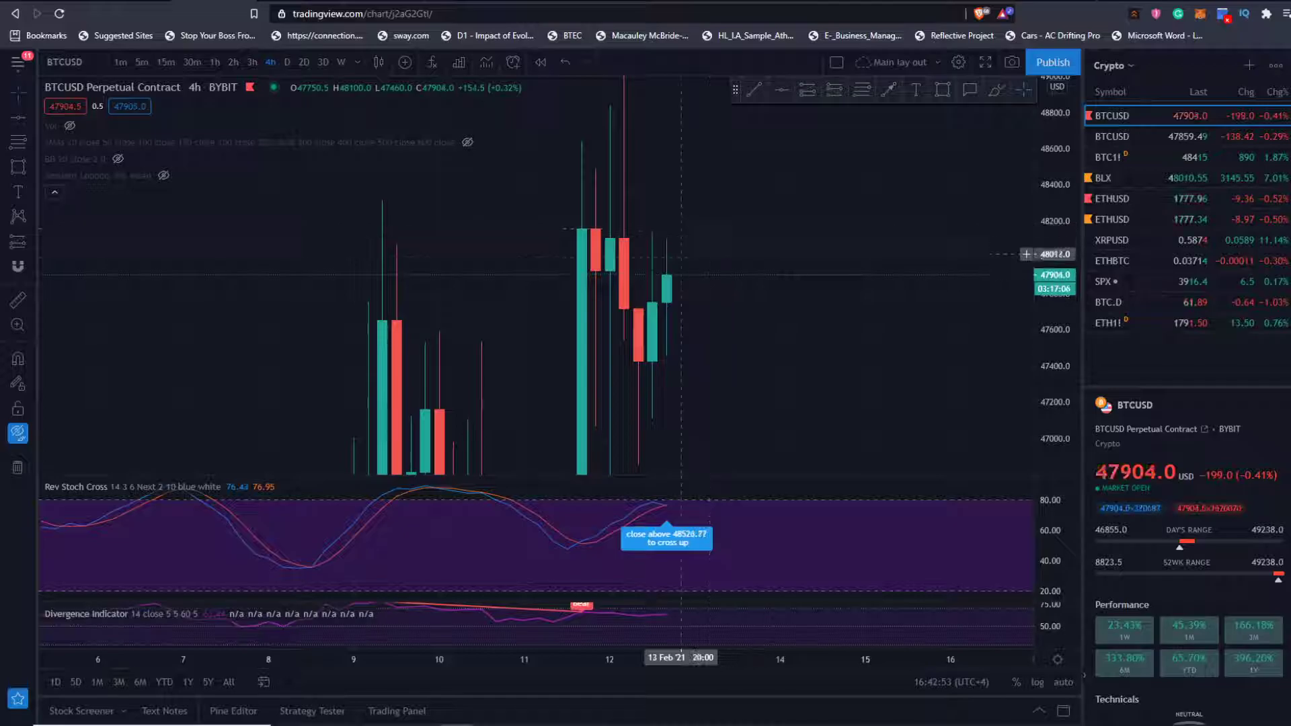
# - Switch BTCUSD to the 30-minute interval and frame the latest candles above the indicator panes
pyautogui.click(189, 63)
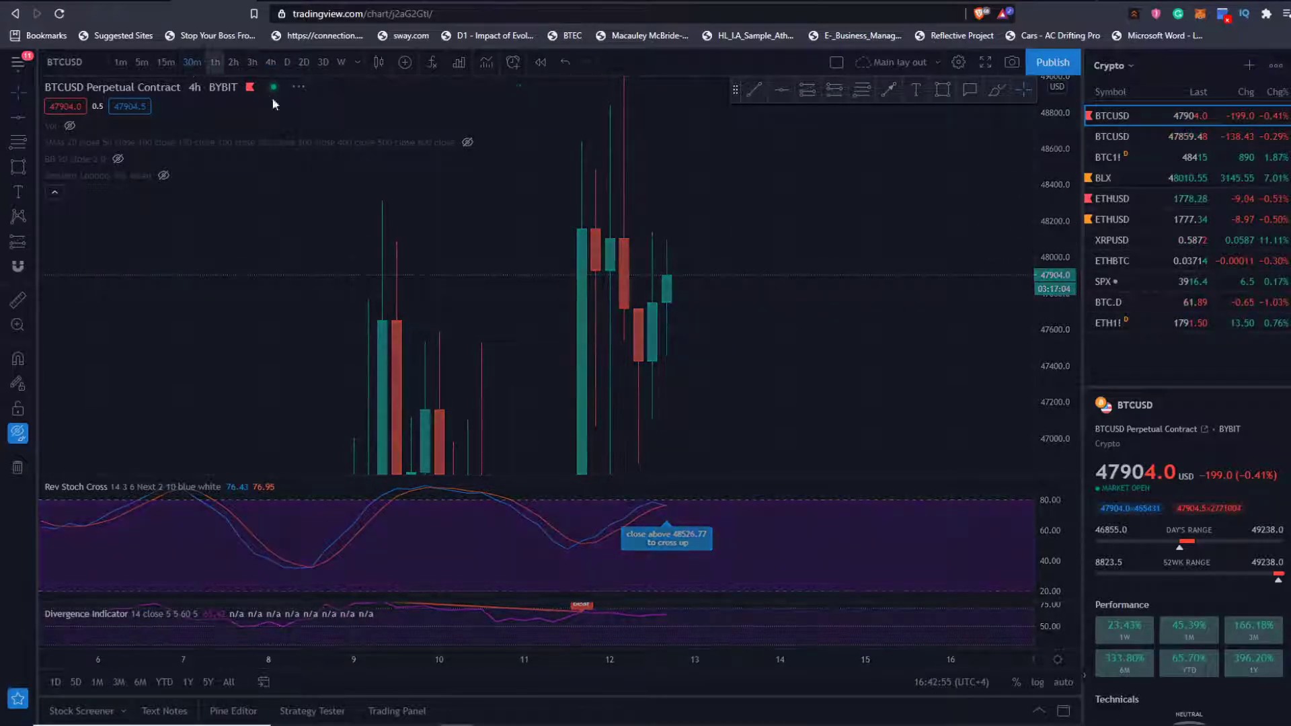
pyautogui.moveTo(1048, 312); pyautogui.dragTo(1046, 232)
pyautogui.moveTo(906, 351); pyautogui.dragTo(885, 384)
pyautogui.scroll(2, 867, 350)
pyautogui.moveTo(831, 282); pyautogui.dragTo(797, 225)
pyautogui.hscroll(3, 605, 288)
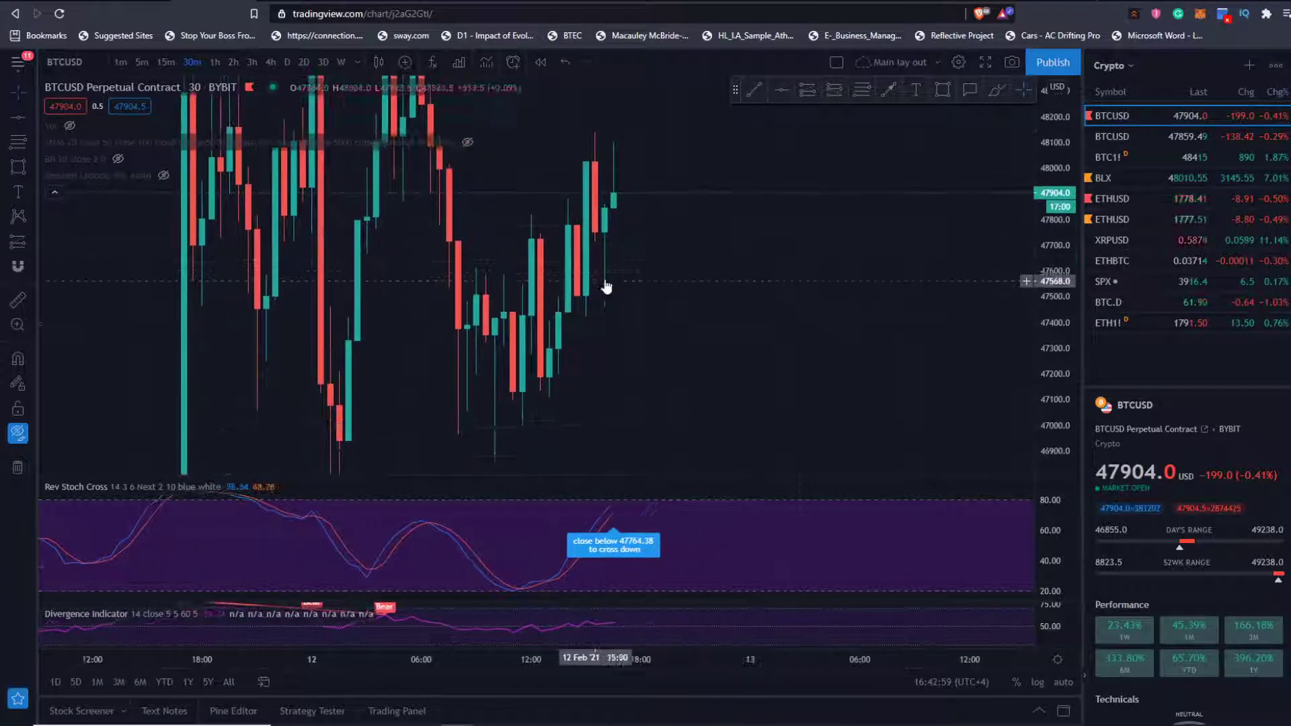
pyautogui.moveTo(698, 270); pyautogui.dragTo(773, 419)
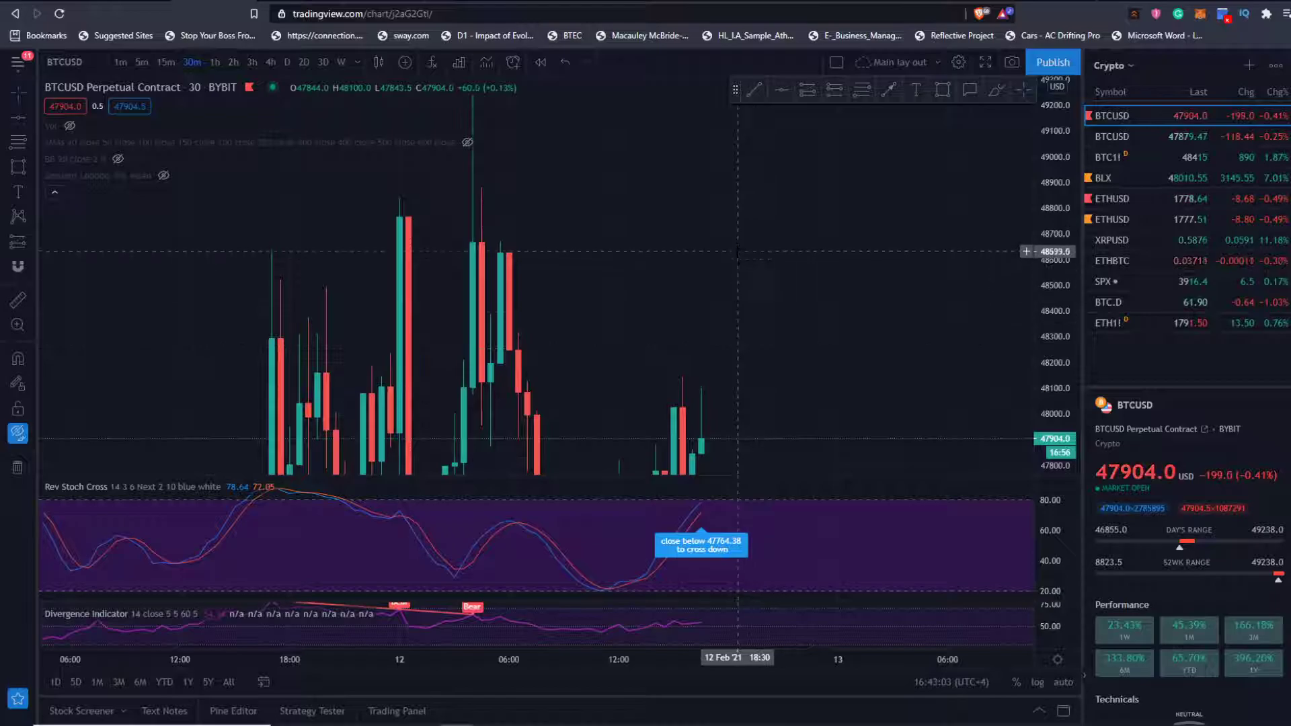
# - Open the Coinbase ETHUSD chart at the 1-hour interval with only the price pane shown, and frame the February price action
pyautogui.click(1111, 201)
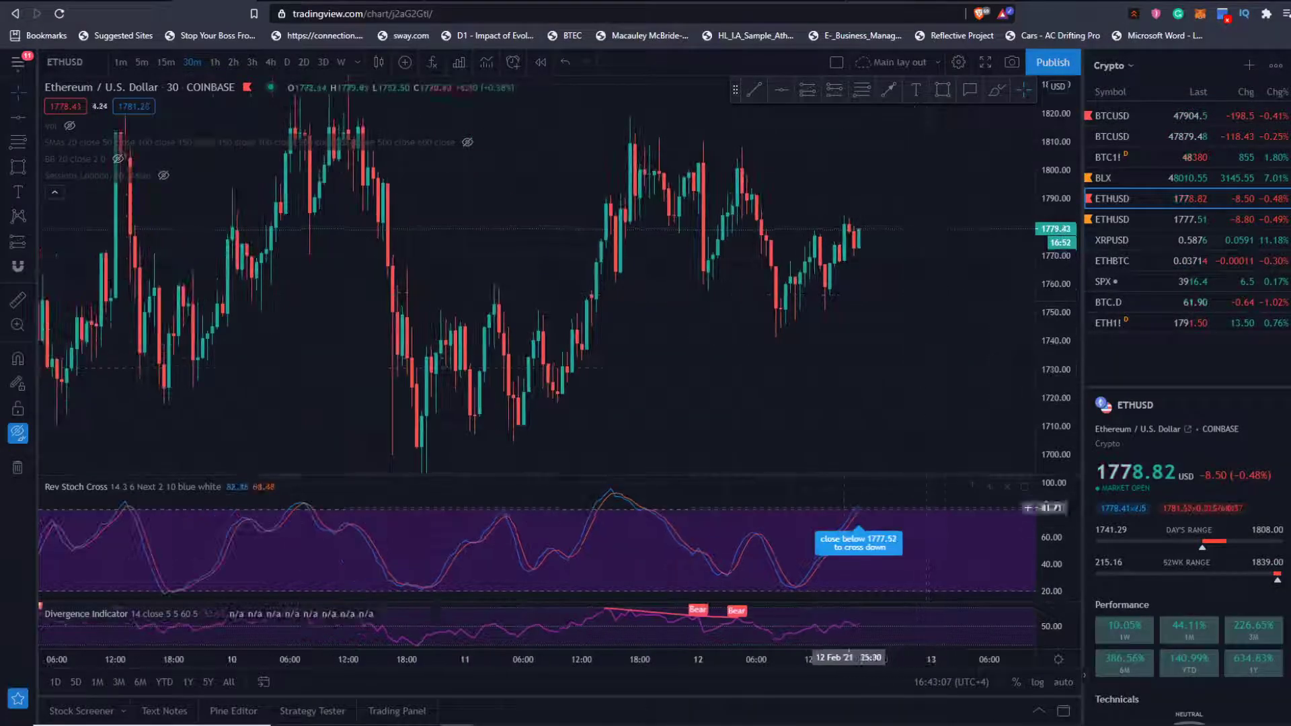
pyautogui.click(215, 62)
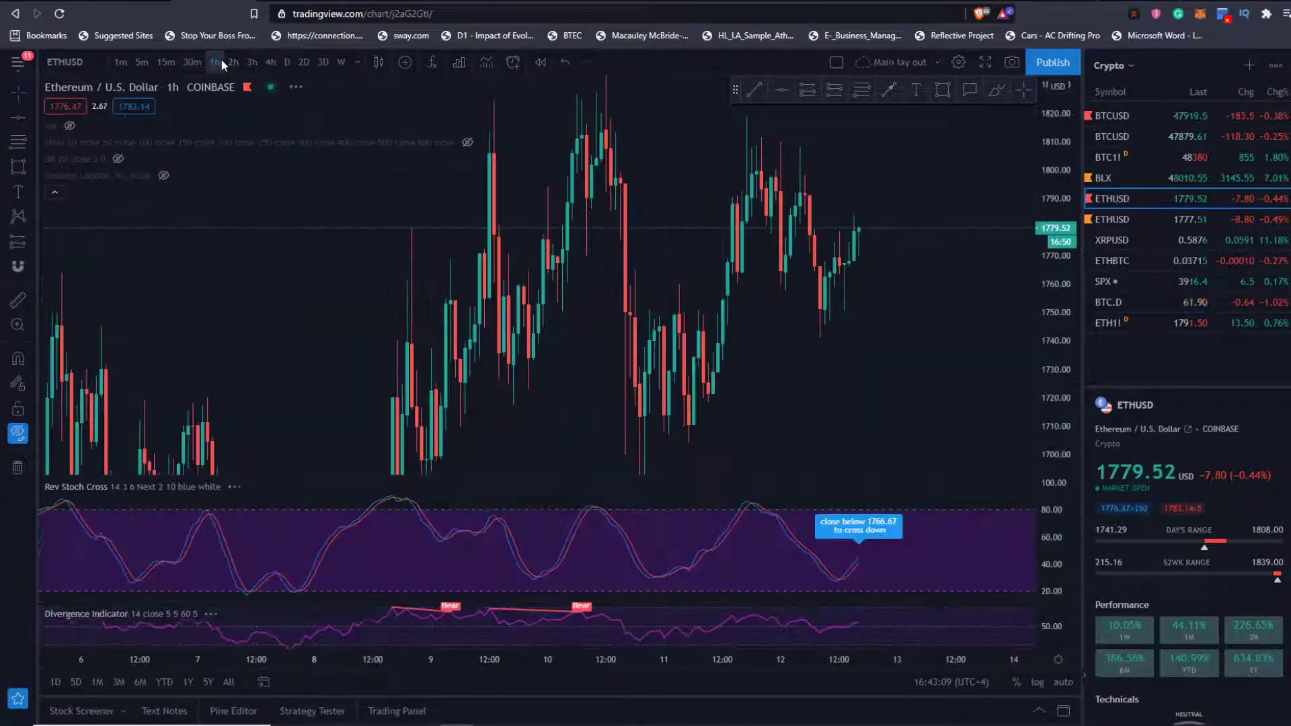
pyautogui.scroll(2, 908, 351)
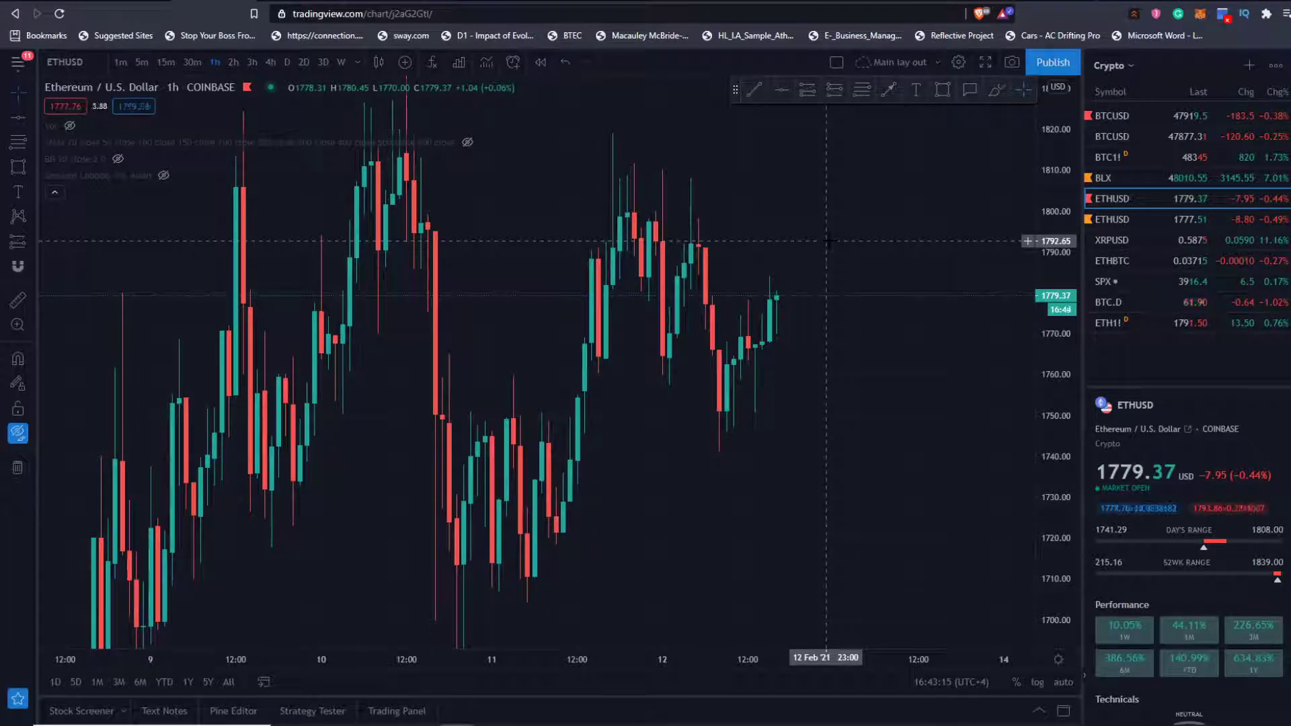
pyautogui.moveTo(1073, 218); pyautogui.dragTo(1042, 169)
pyautogui.scroll(-5, 966, 367)
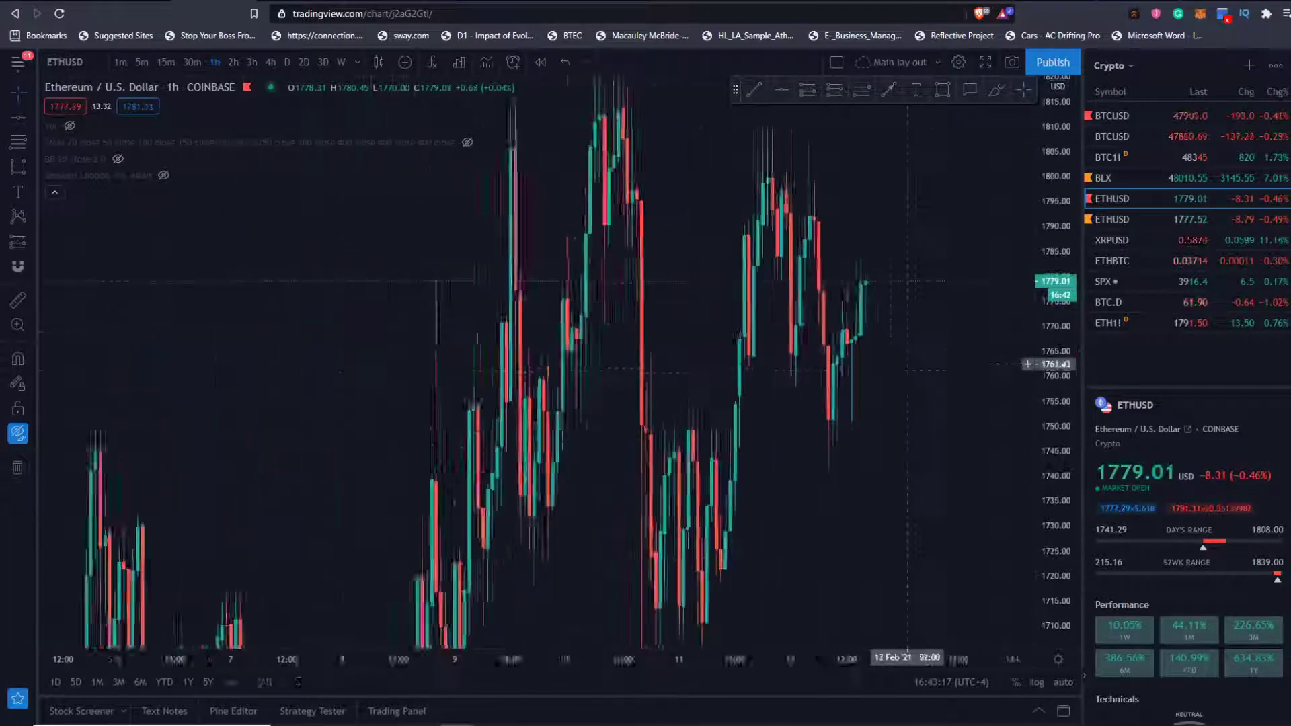
pyautogui.moveTo(955, 431); pyautogui.dragTo(732, 367)
pyautogui.scroll(-6, 998, 268)
pyautogui.moveTo(1047, 241); pyautogui.dragTo(1047, 481)
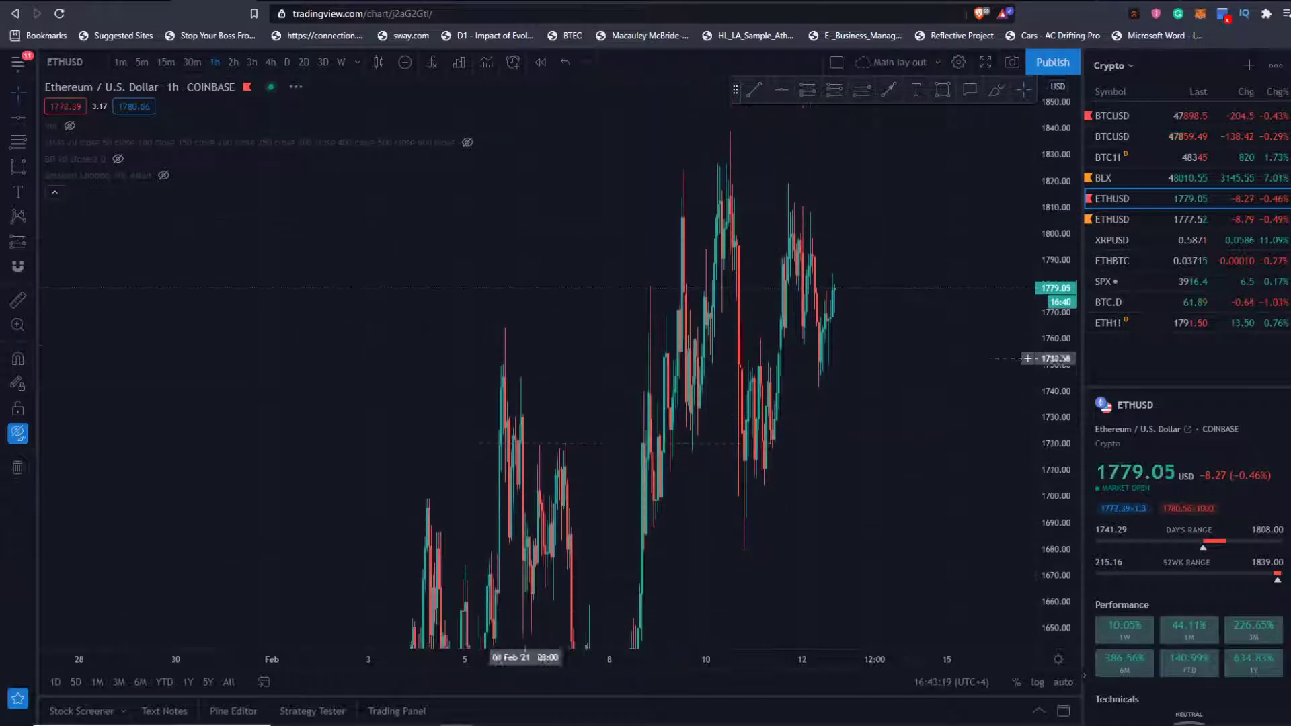
# - Collapse the indicator list and switch the ETHUSD chart to the daily interval
pyautogui.click(56, 193)
pyautogui.click(287, 62)
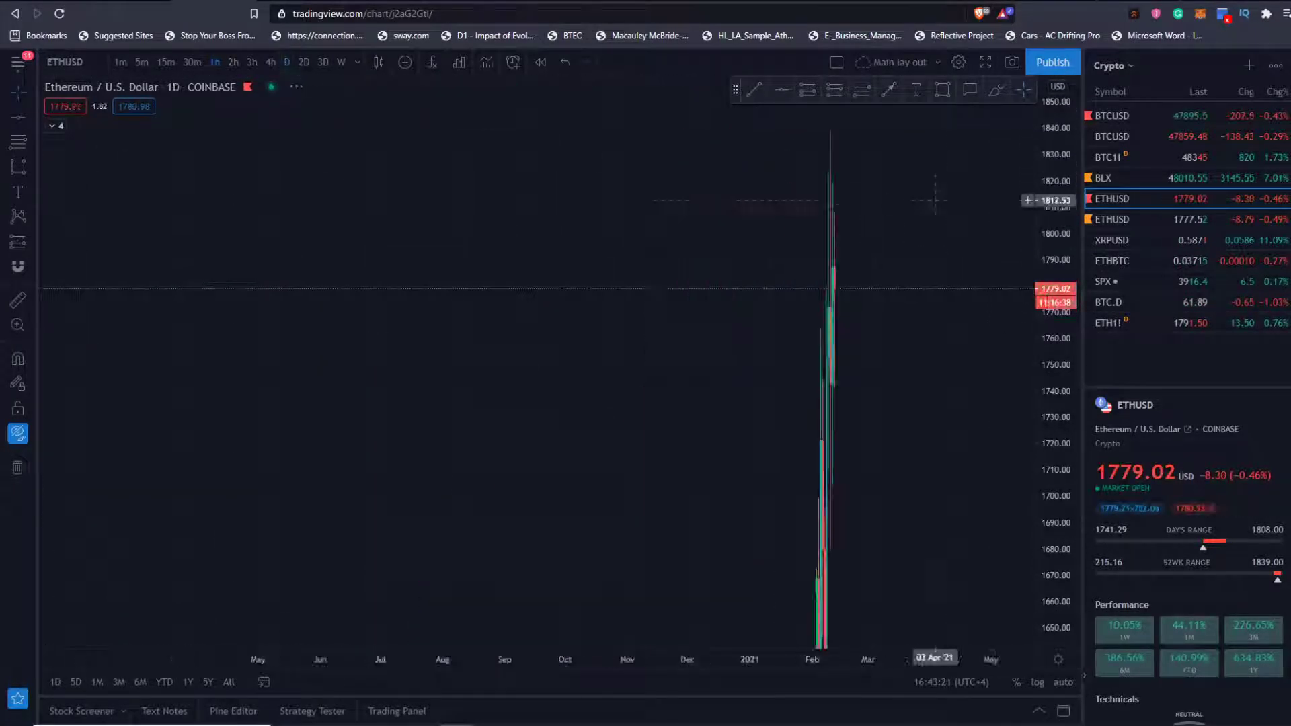
# - Examine the daily ETHUSD candles from January to February 2021 at a readable price and time scale
pyautogui.moveTo(1052, 217); pyautogui.dragTo(1049, 585)
pyautogui.scroll(12, 969, 505)
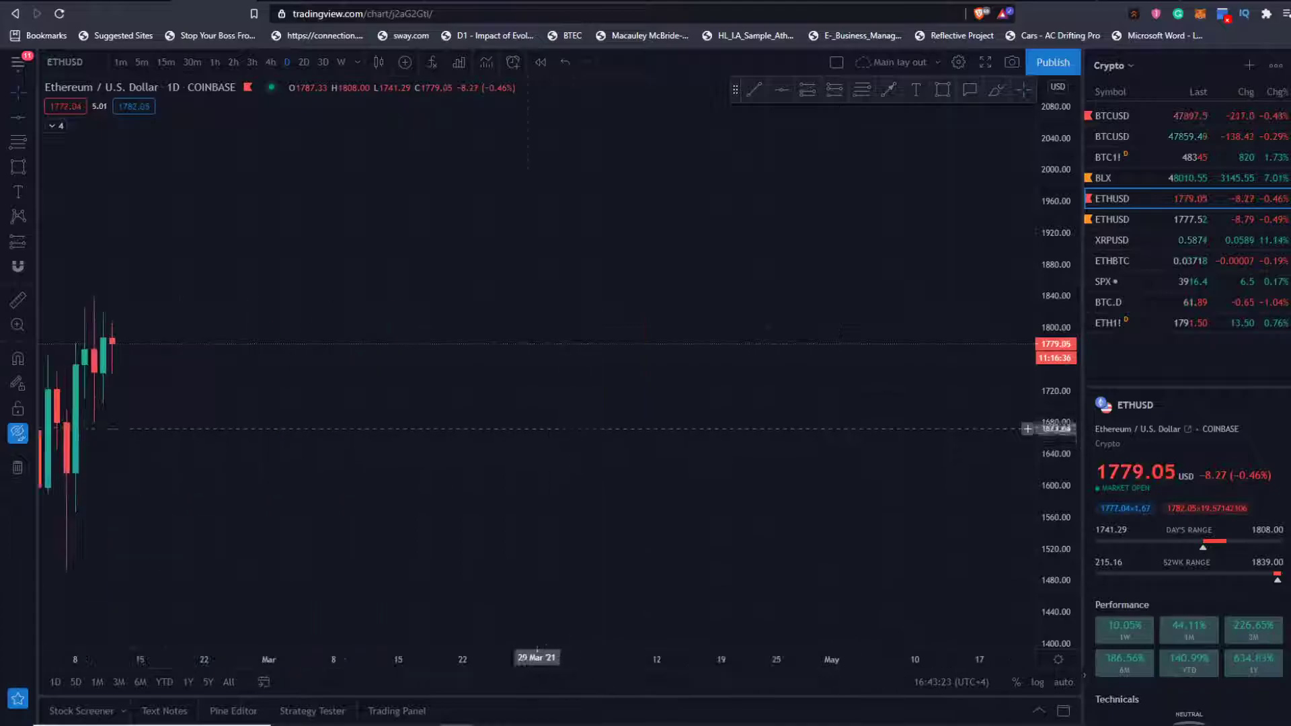
pyautogui.moveTo(410, 409); pyautogui.dragTo(817, 363)
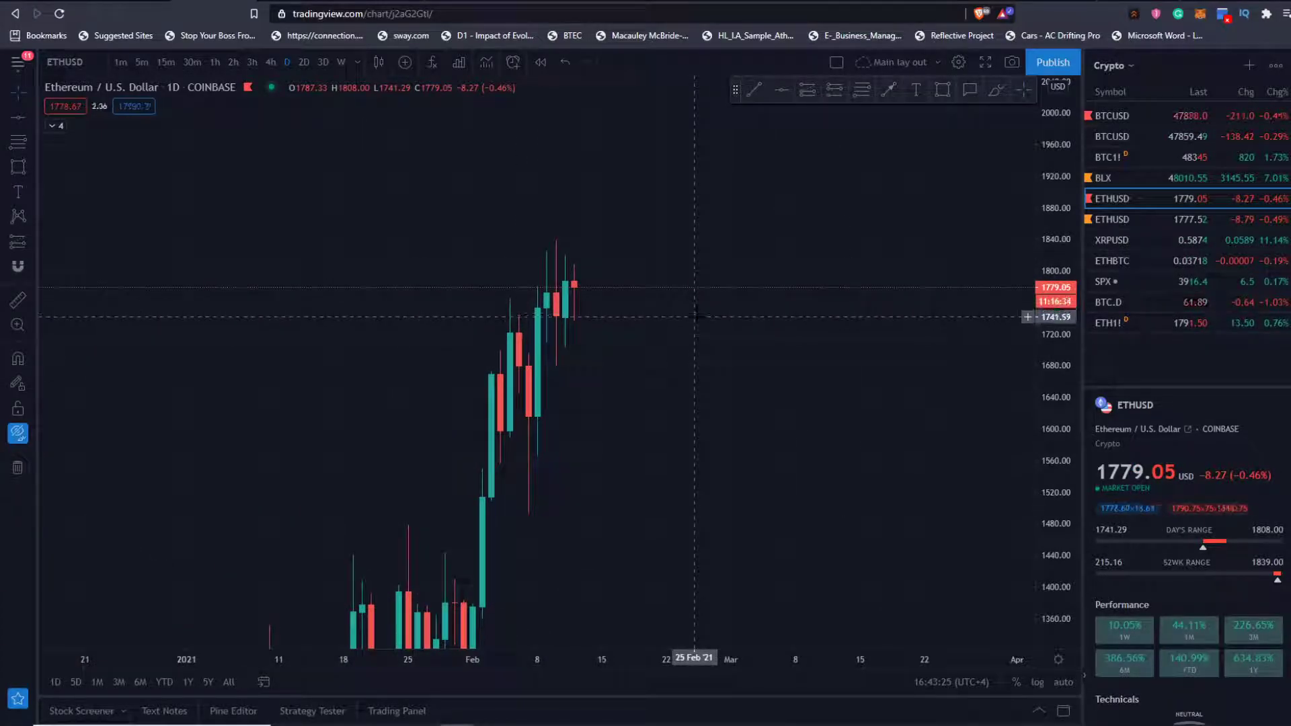
pyautogui.scroll(-2, 683, 325)
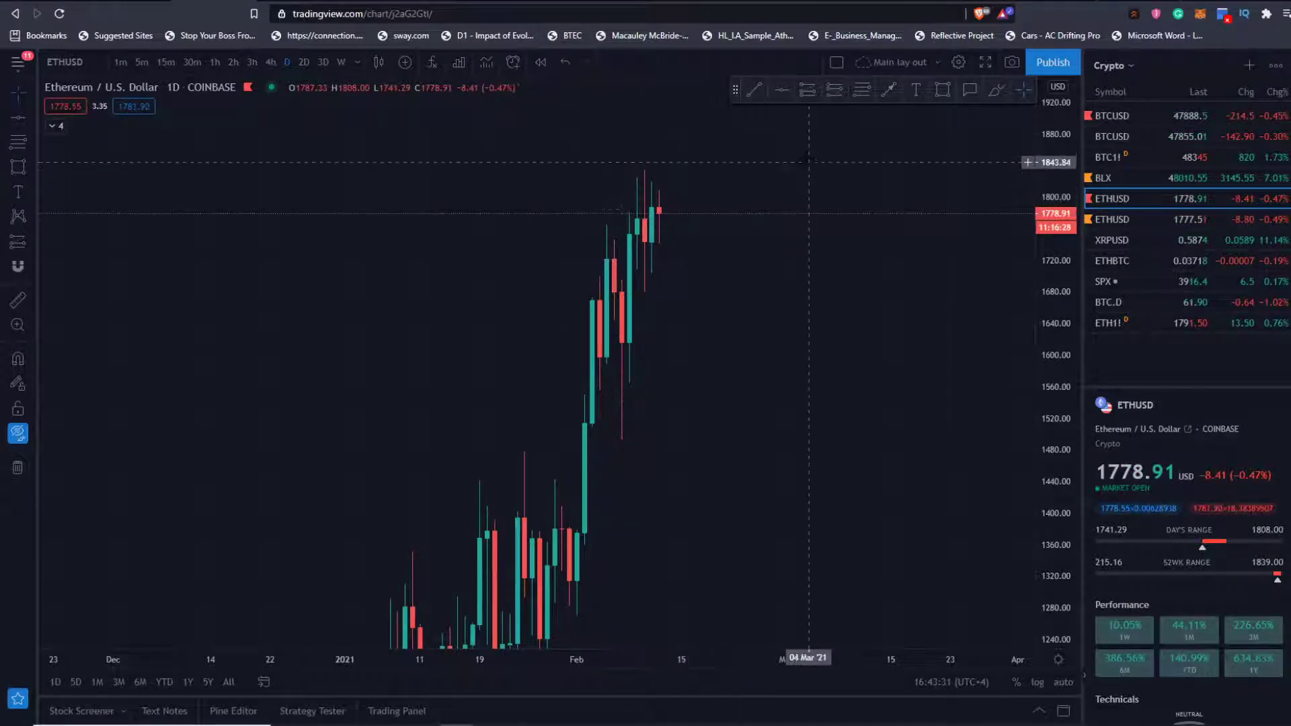
pyautogui.moveTo(1053, 165); pyautogui.dragTo(1049, 275)
pyautogui.moveTo(966, 318); pyautogui.dragTo(922, 437)
pyautogui.moveTo(1057, 285); pyautogui.dragTo(1056, 224)
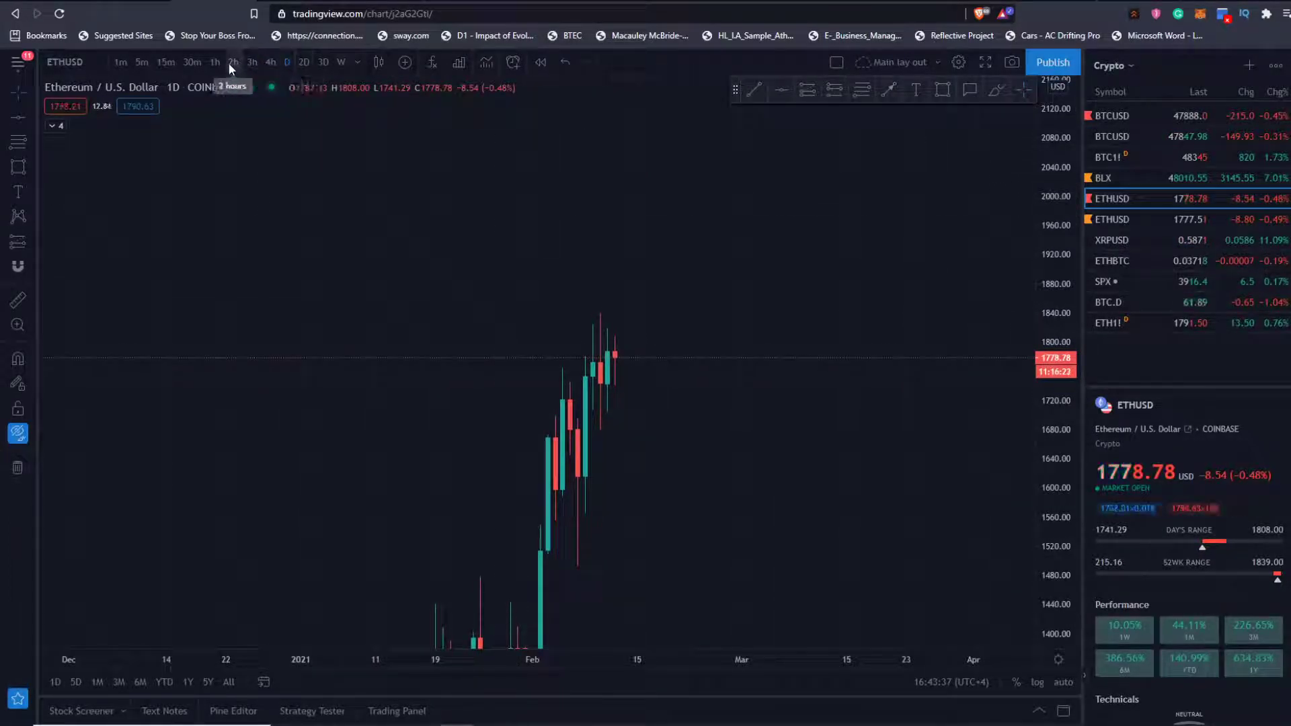
# - Switch the ETHUSD chart to the 4-hour interval and show the hidden drawings over the latest candles
pyautogui.click(271, 62)
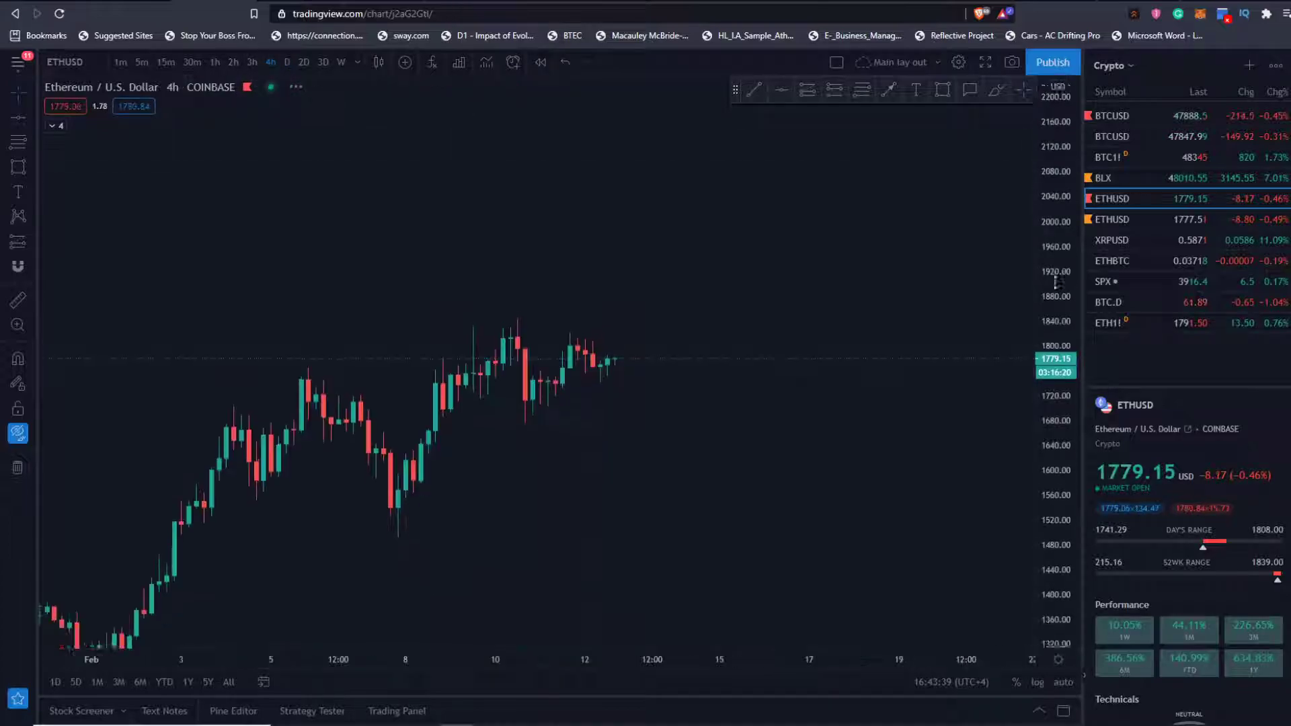
pyautogui.scroll(-8, 968, 372)
pyautogui.moveTo(934, 465); pyautogui.dragTo(803, 315)
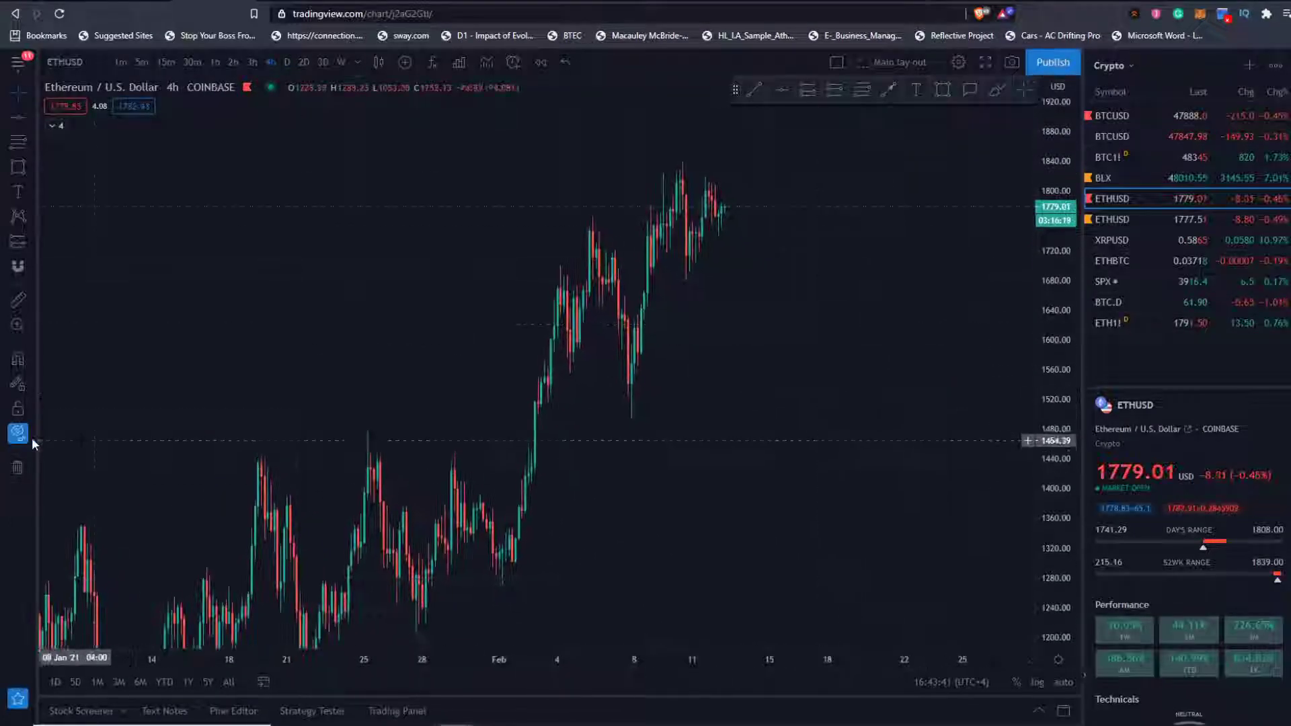
pyautogui.click(19, 434)
pyautogui.moveTo(1061, 242); pyautogui.dragTo(842, 385)
pyautogui.moveTo(1065, 363); pyautogui.dragTo(1063, 256)
pyautogui.moveTo(916, 145); pyautogui.dragTo(828, 142)
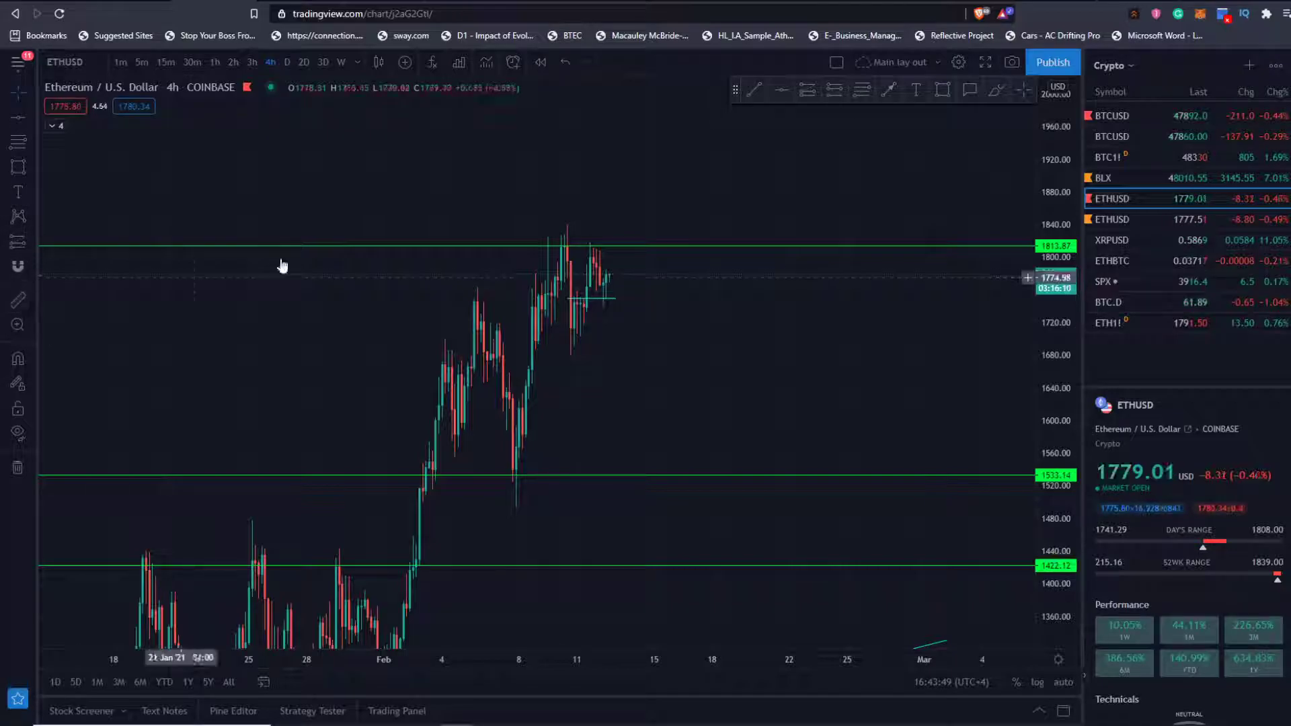
# - Draw a Fibonacci retracement from the 7 February low at about 1495 up to the February high
pyautogui.click(861, 89)
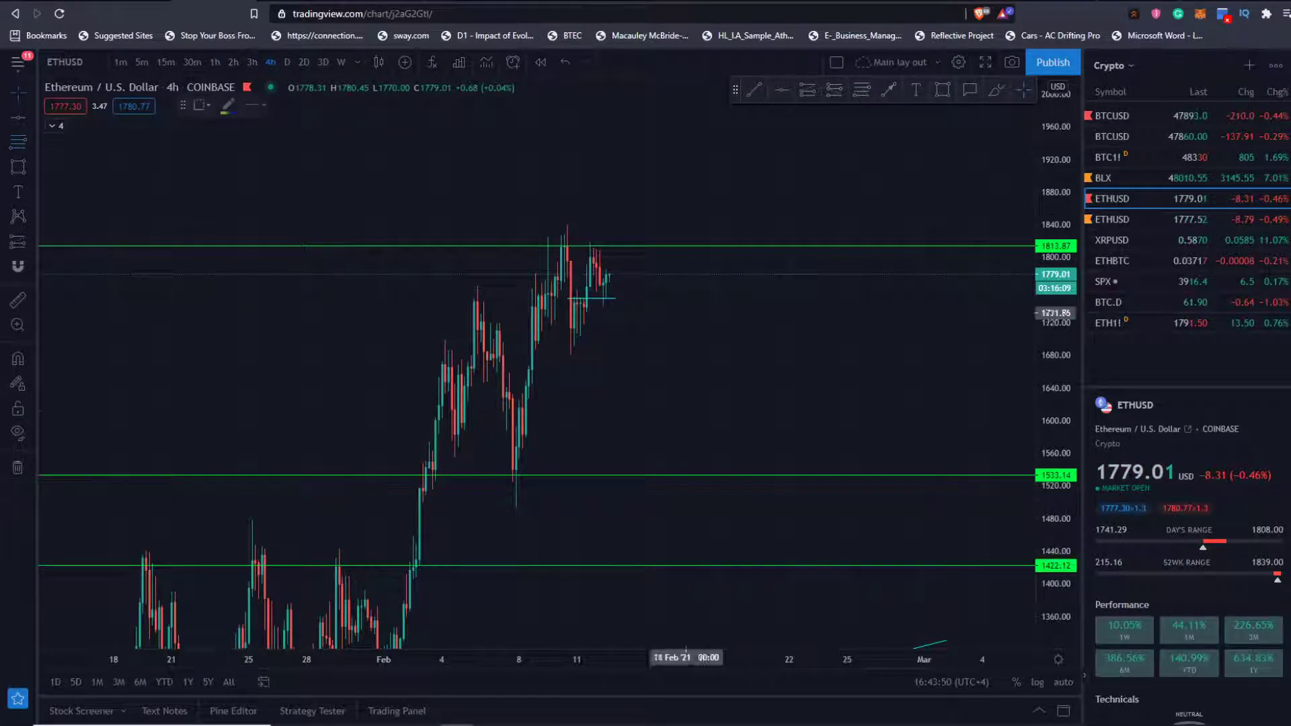
pyautogui.click(517, 512)
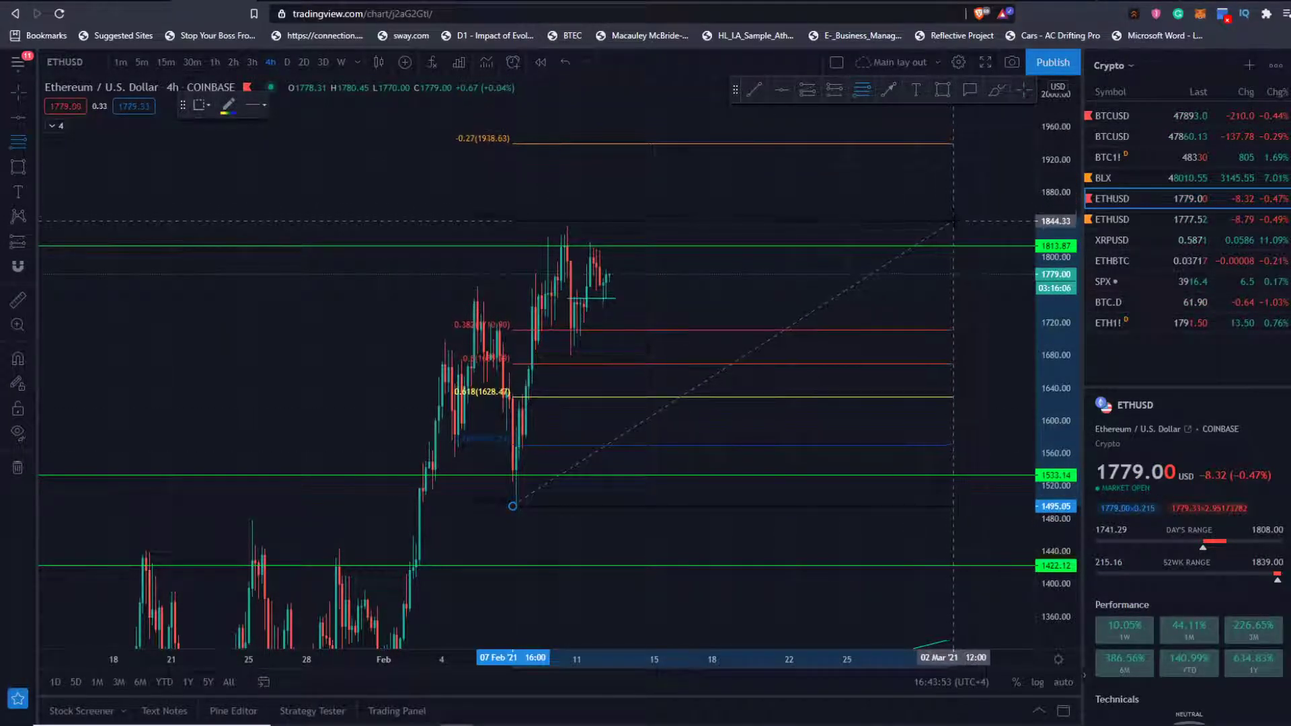
pyautogui.click(955, 222)
pyautogui.moveTo(954, 221); pyautogui.dragTo(903, 398)
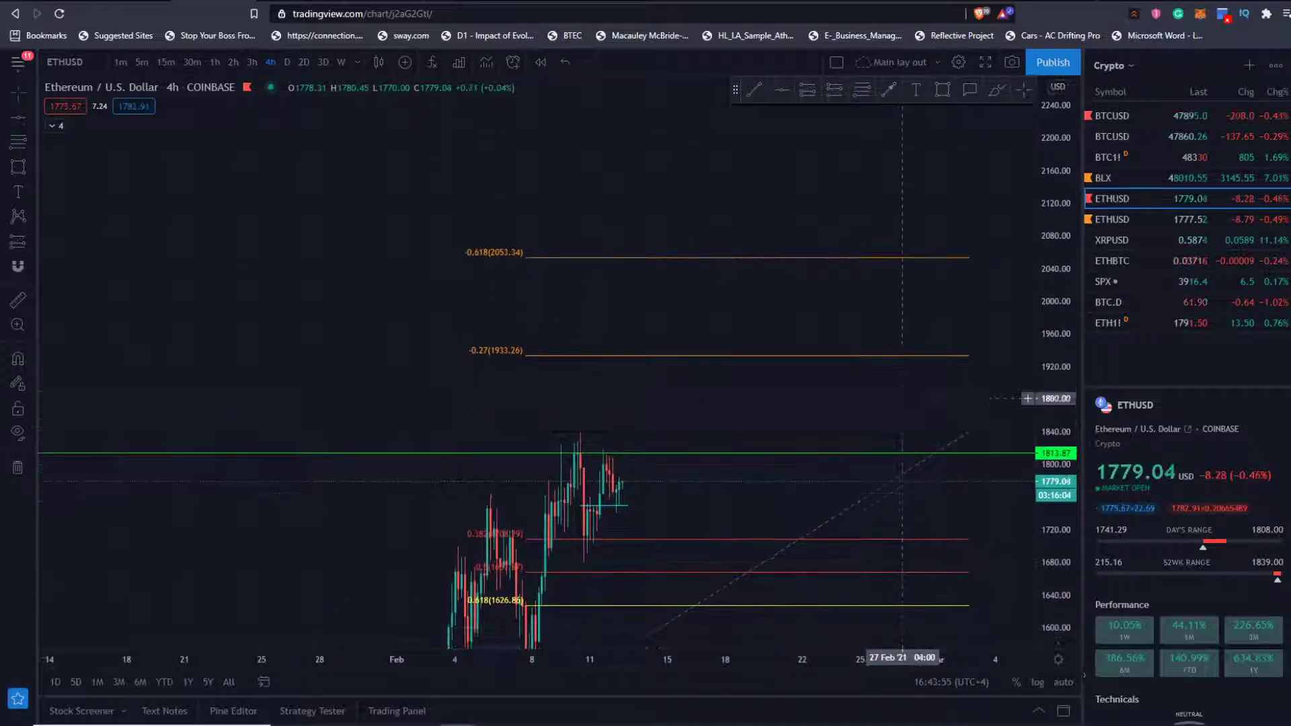
# - Place a horizontal line on the -0.618 Fibonacci extension at about 2053 and delete the Fibonacci drawing
pyautogui.click(24, 119)
pyautogui.click(576, 257)
pyautogui.moveTo(719, 211); pyautogui.dragTo(564, 232)
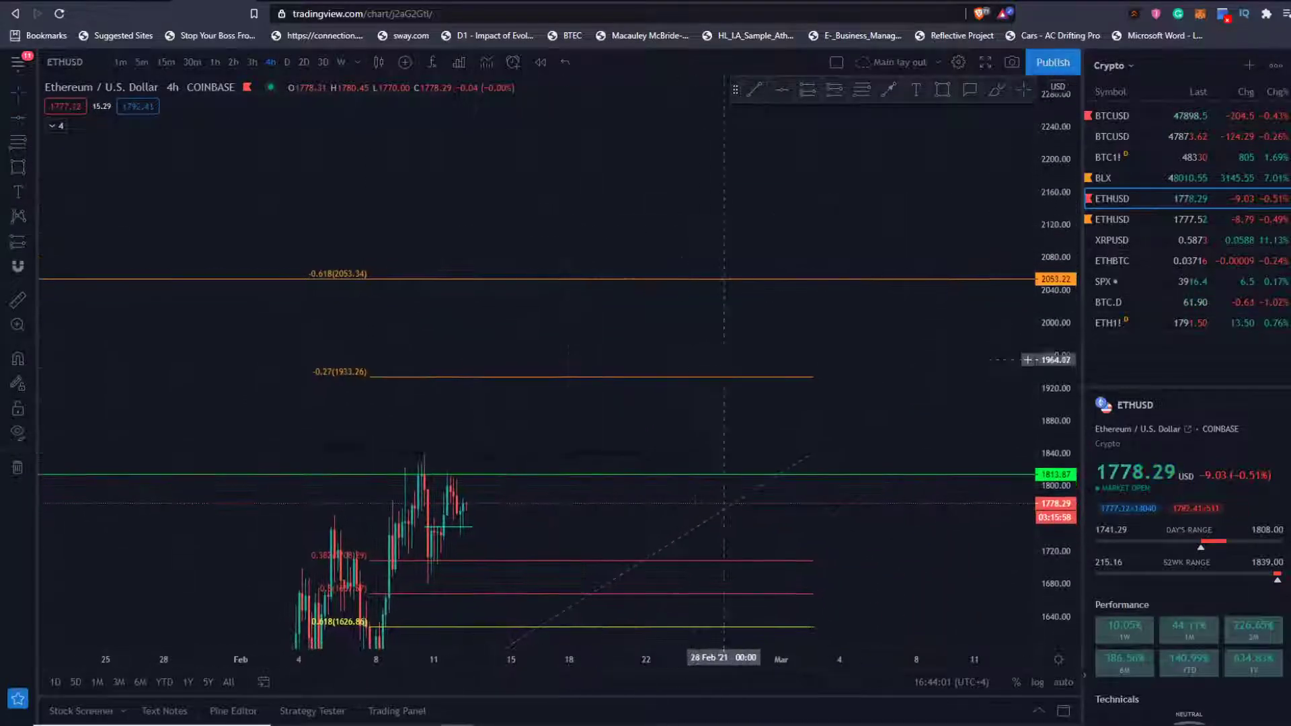
pyautogui.click(719, 380)
pyautogui.press('Delete')
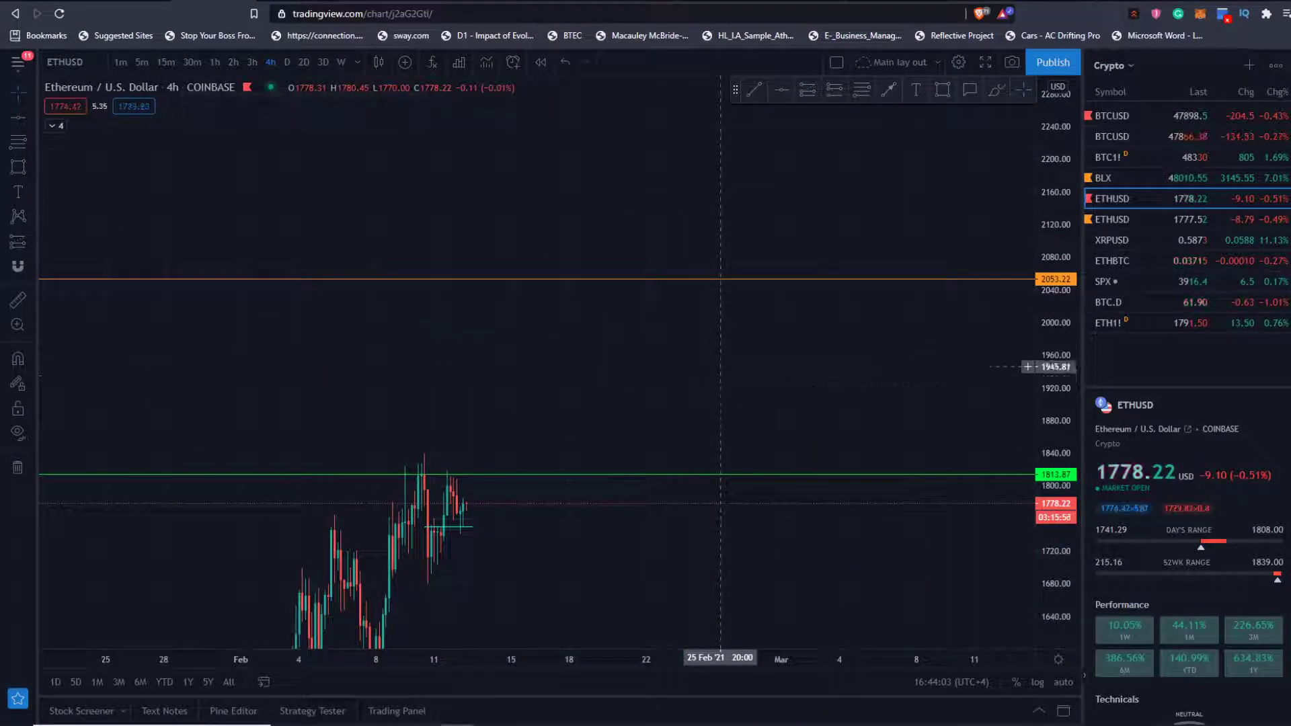
# - Project the distance between the 1813.87 and 1533.14 levels above 1813.87 with a near-vertical trend line, and delete that line
pyautogui.scroll(-4, 721, 367)
pyautogui.moveTo(1051, 179); pyautogui.dragTo(1009, 330)
pyautogui.moveTo(932, 351); pyautogui.dragTo(874, 226)
pyautogui.scroll(1, 859, 337)
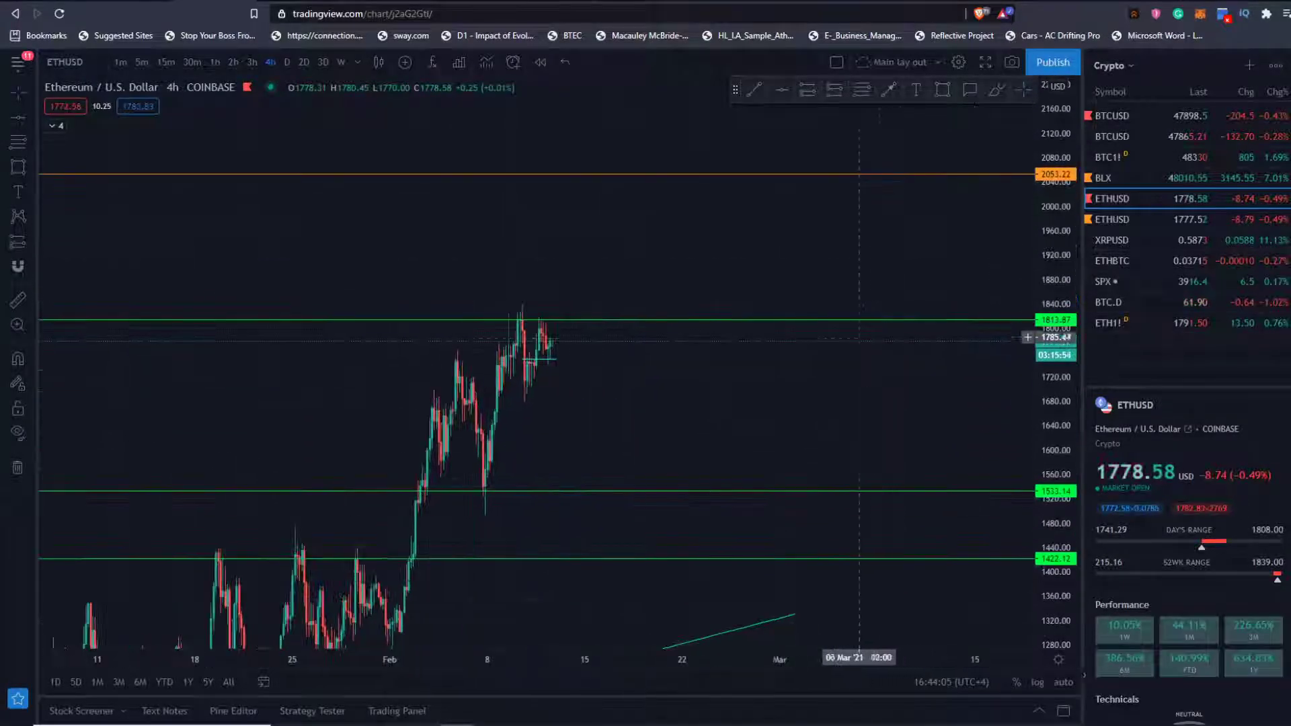
pyautogui.scroll(2, 859, 337)
pyautogui.moveTo(680, 448); pyautogui.dragTo(891, 392)
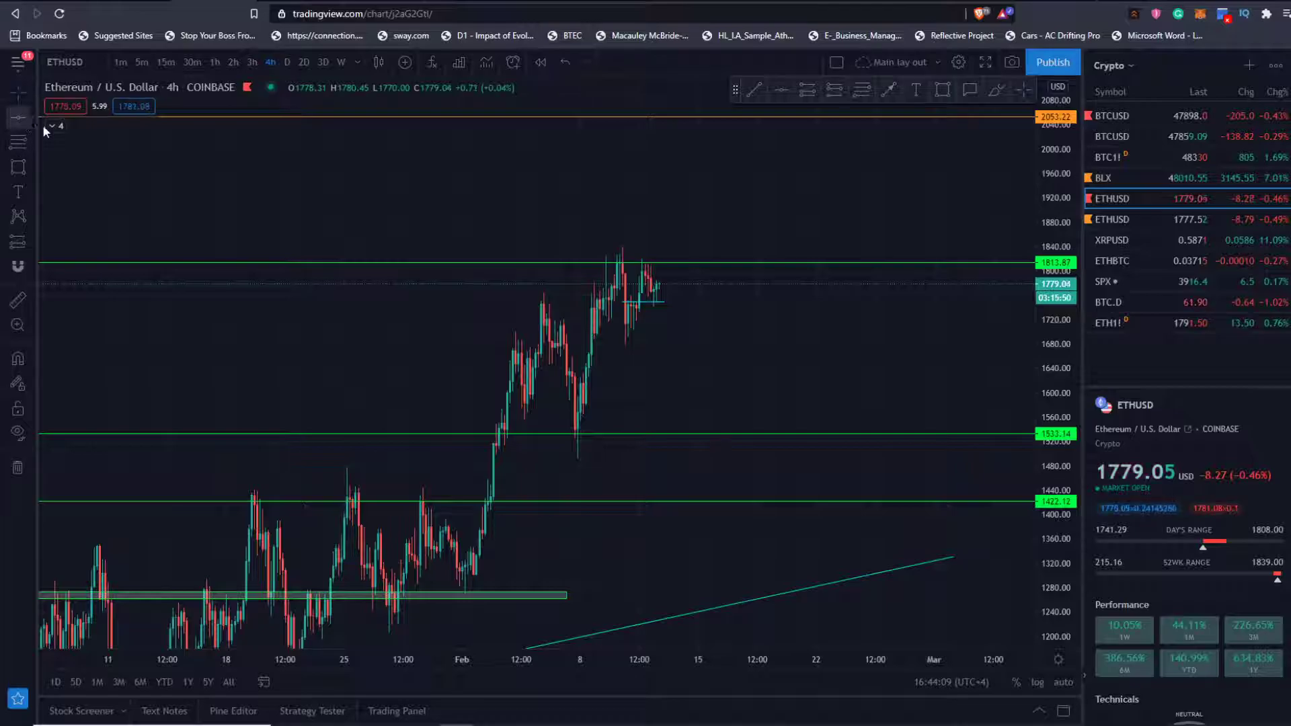
pyautogui.click(761, 88)
pyautogui.click(575, 263)
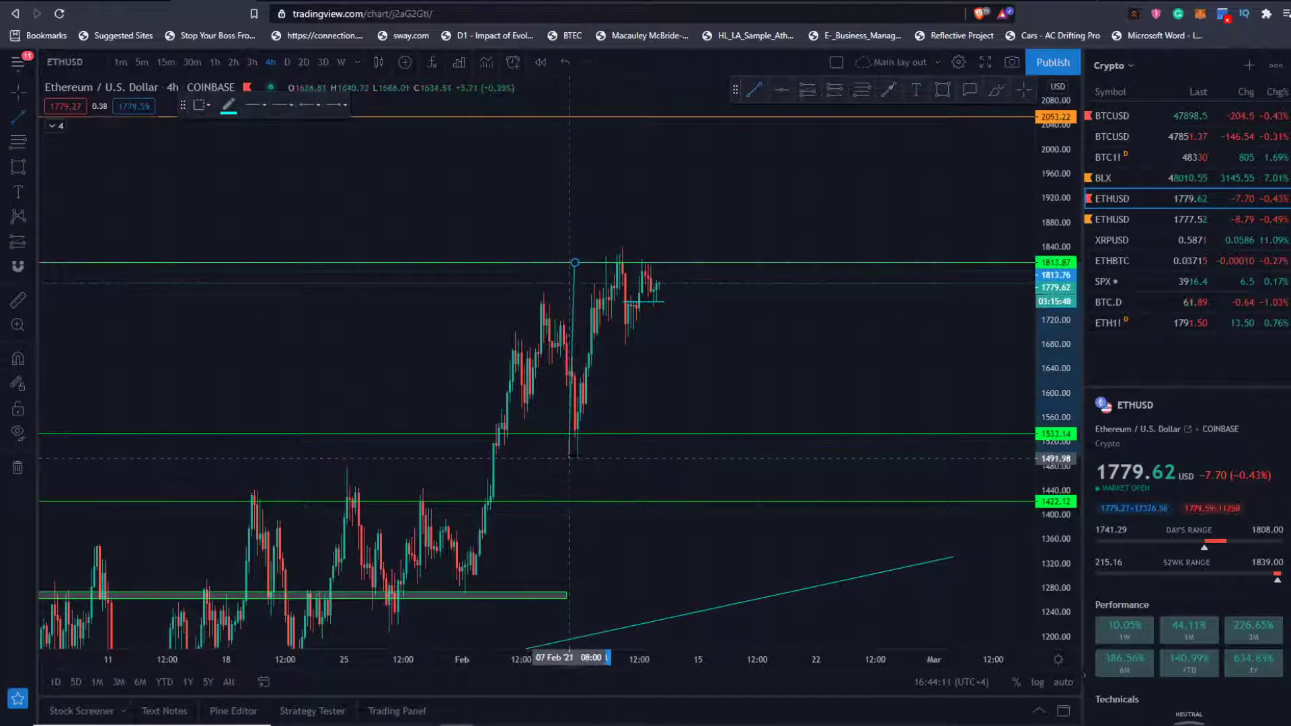
pyautogui.click(575, 434)
pyautogui.moveTo(576, 347); pyautogui.dragTo(702, 185)
pyautogui.moveTo(797, 183); pyautogui.dragTo(756, 404)
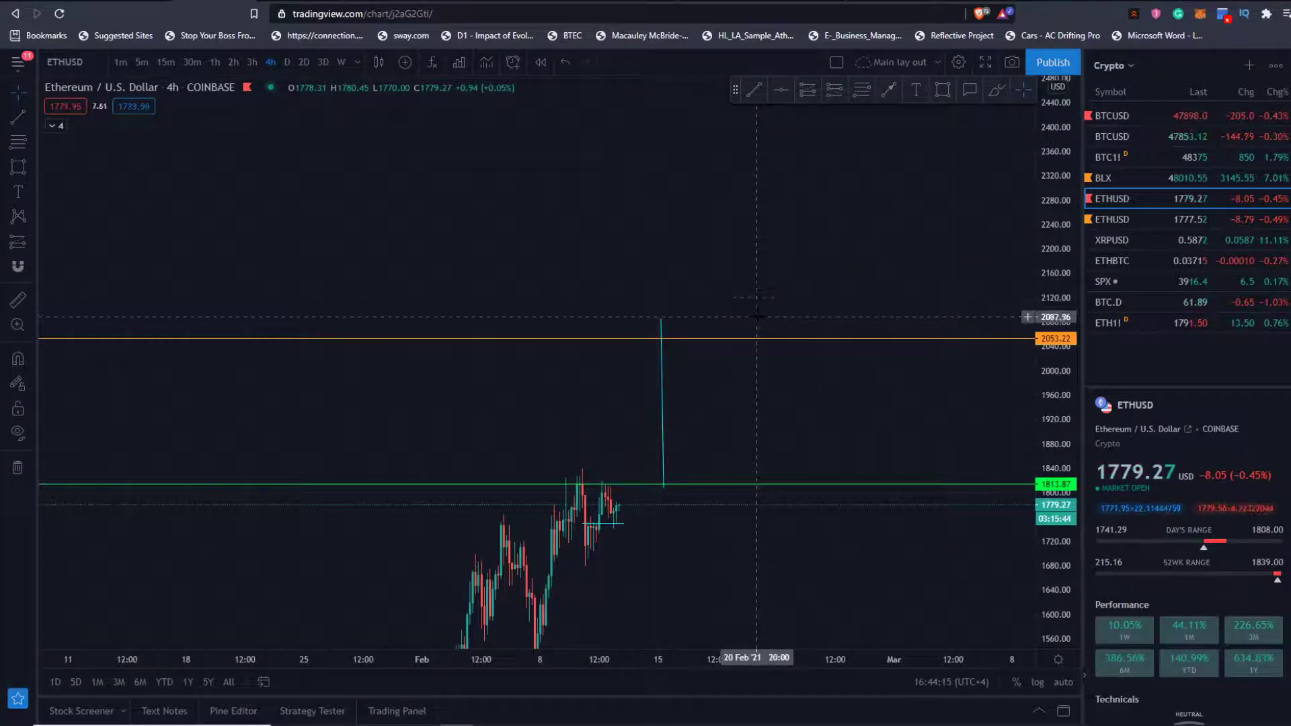
pyautogui.click(663, 369)
pyautogui.press('Delete')
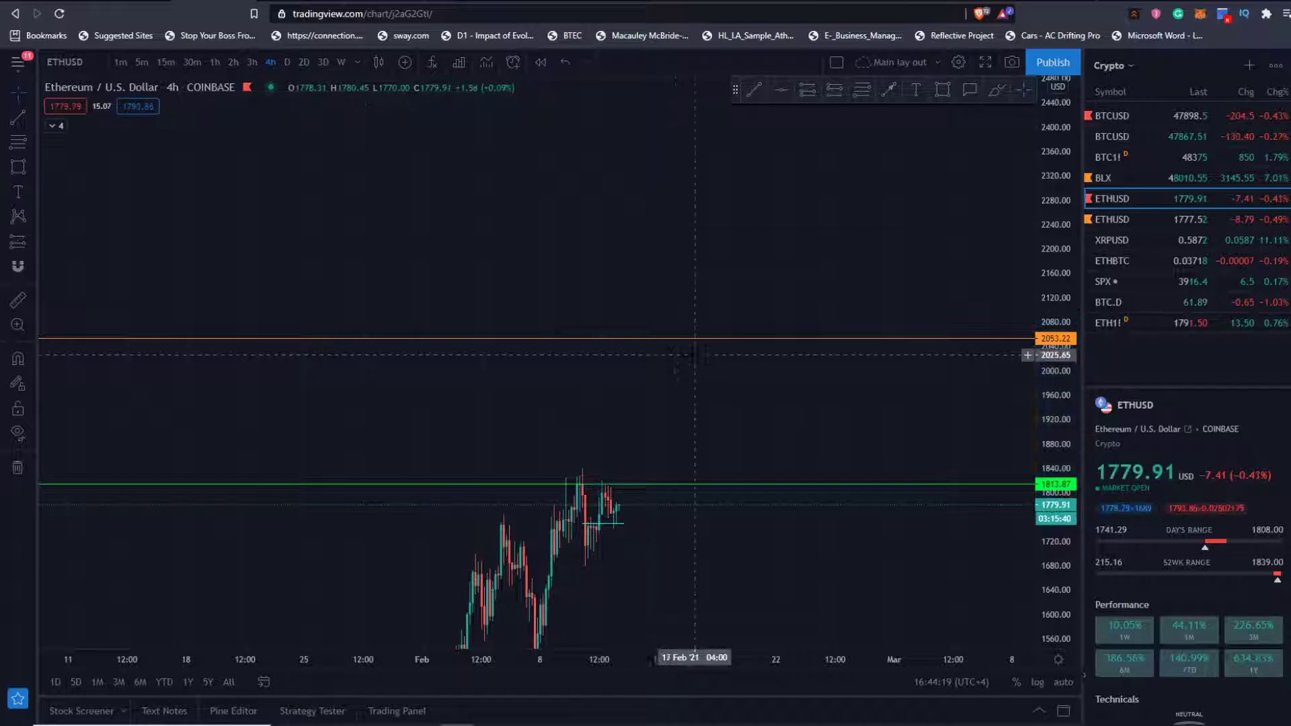
# - Examine the latest 4-hour ETHUSD candles around the 1813.87 level up close
pyautogui.scroll(2, 695, 354)
pyautogui.moveTo(1056, 570); pyautogui.dragTo(1056, 553)
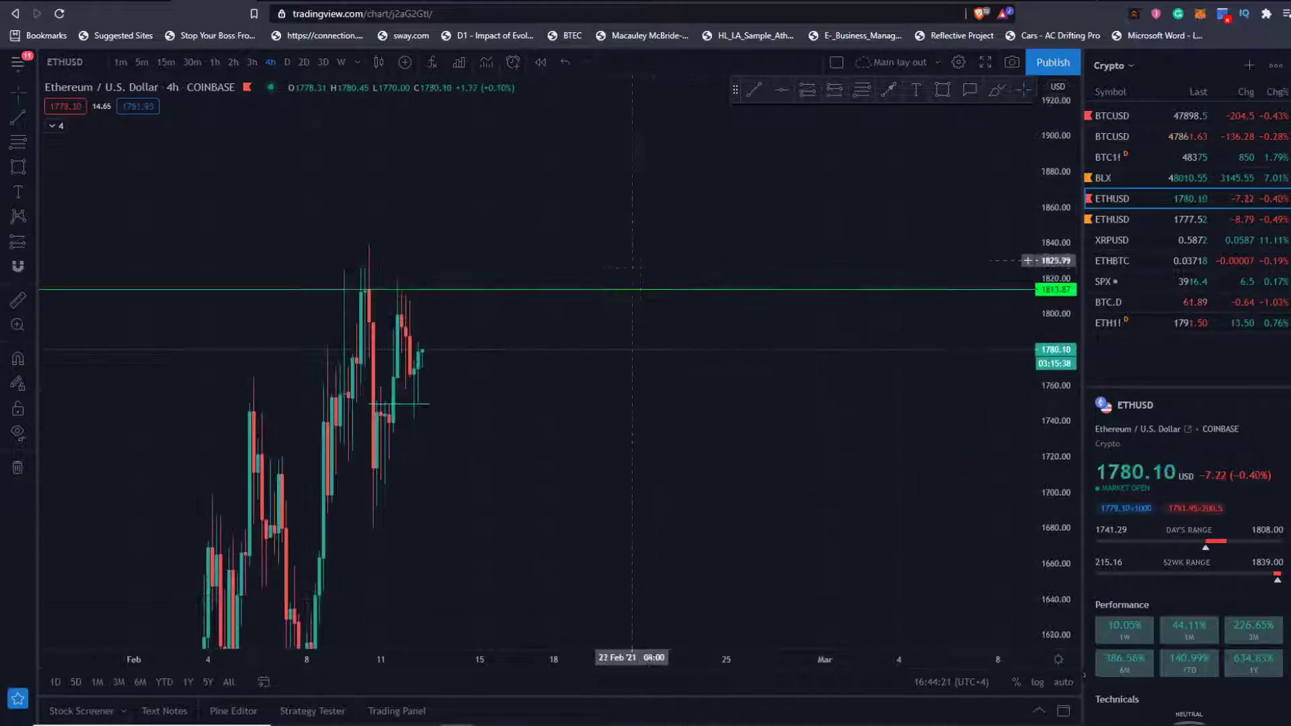
pyautogui.scroll(3, 633, 263)
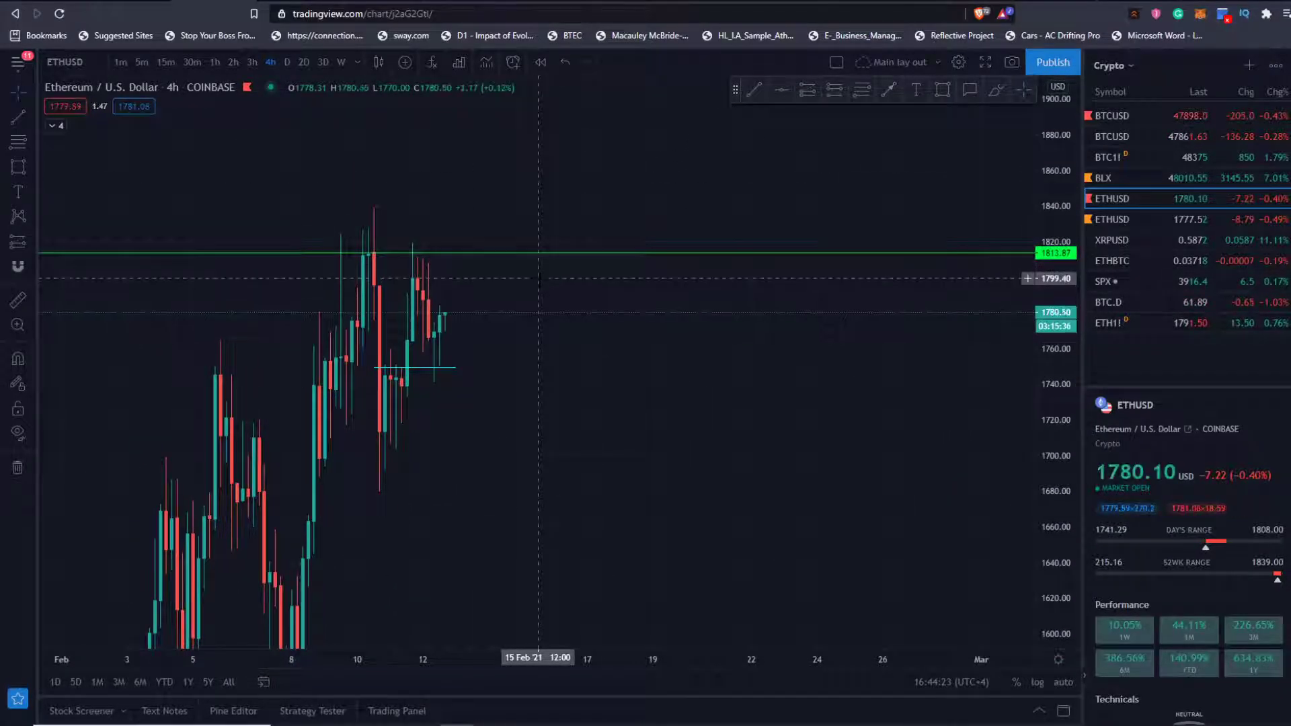
pyautogui.moveTo(648, 381); pyautogui.dragTo(898, 436)
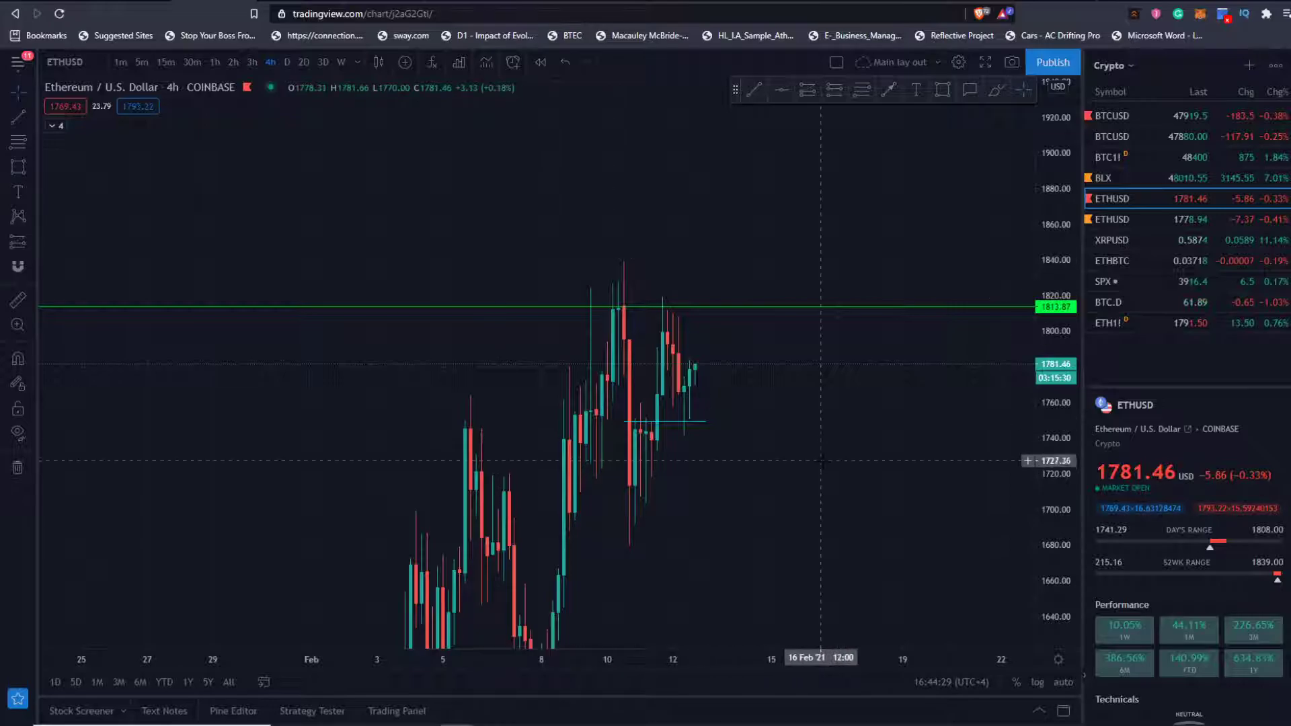
pyautogui.moveTo(684, 387); pyautogui.dragTo(646, 304)
# - Open the Bybit BTCUSD perpetual chart and frame the latest 4-hour candles around the 48327.5 level
pyautogui.click(1111, 115)
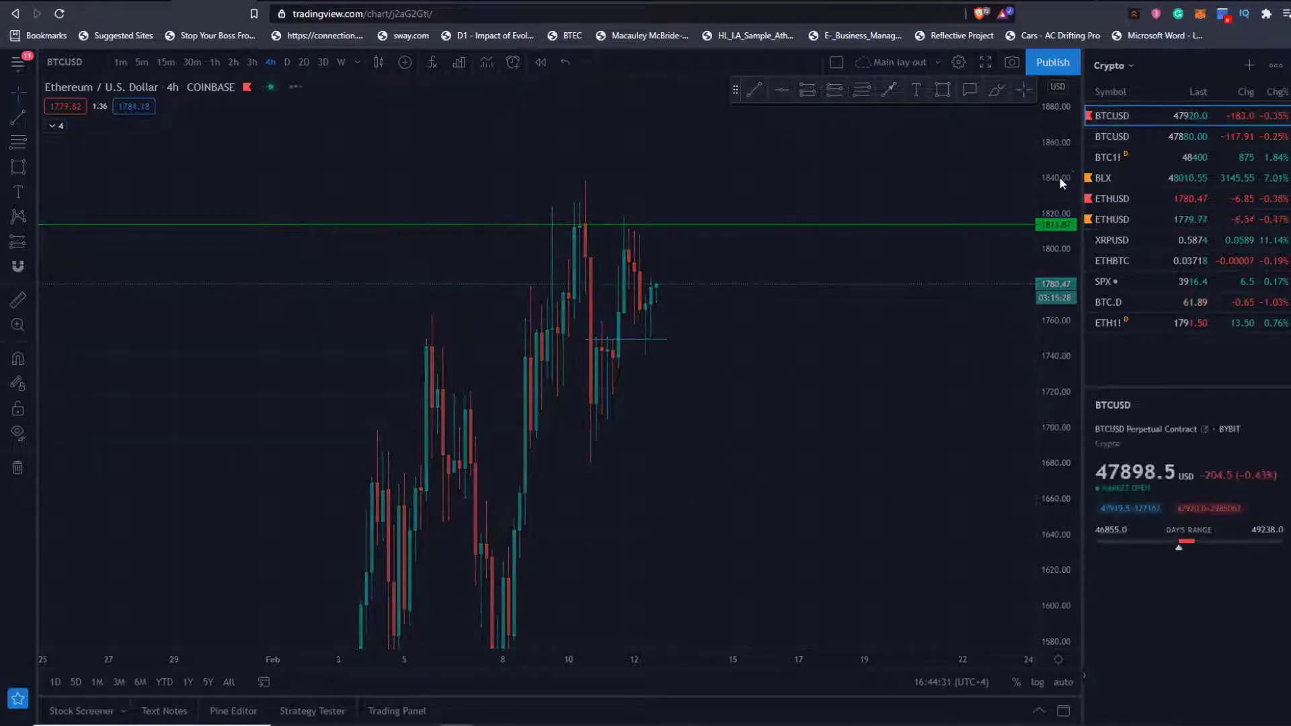
pyautogui.moveTo(1057, 218); pyautogui.dragTo(1054, 132)
pyautogui.moveTo(766, 255); pyautogui.dragTo(780, 389)
pyautogui.scroll(4, 781, 389)
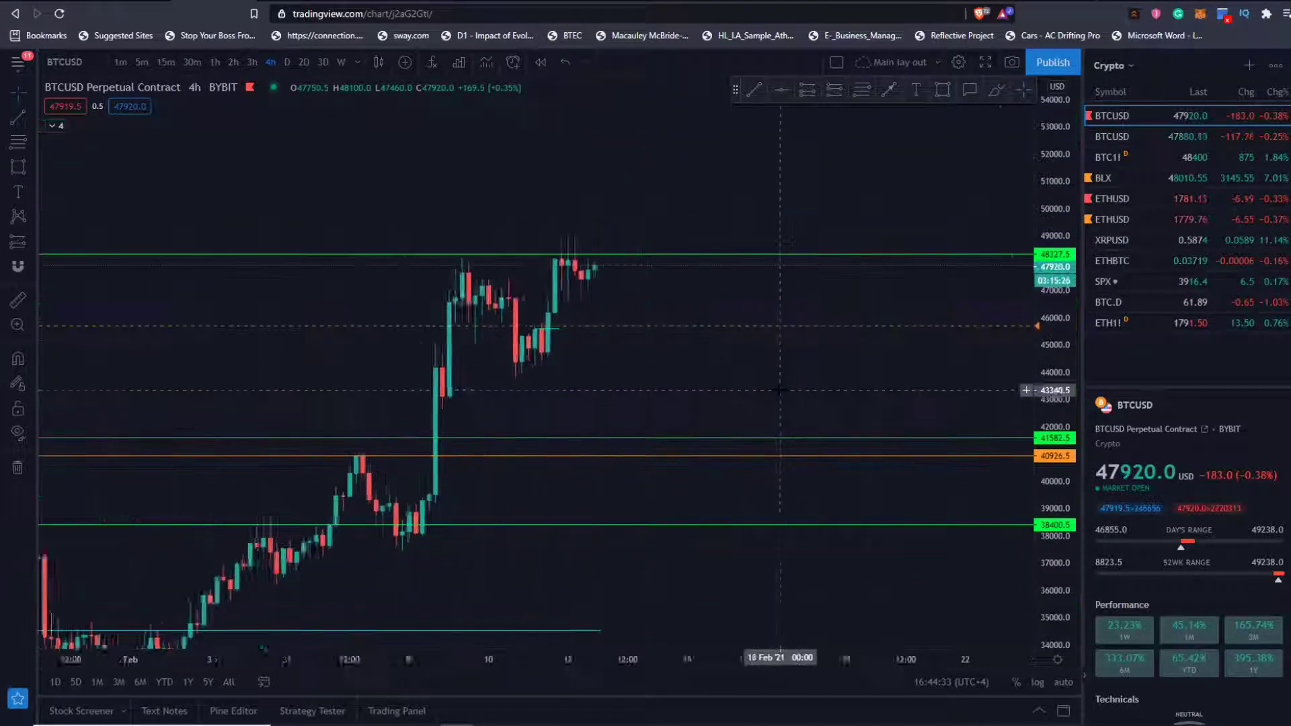
pyautogui.moveTo(1056, 398); pyautogui.dragTo(1054, 232)
pyautogui.scroll(4, 498, 382)
pyautogui.moveTo(488, 383); pyautogui.dragTo(929, 462)
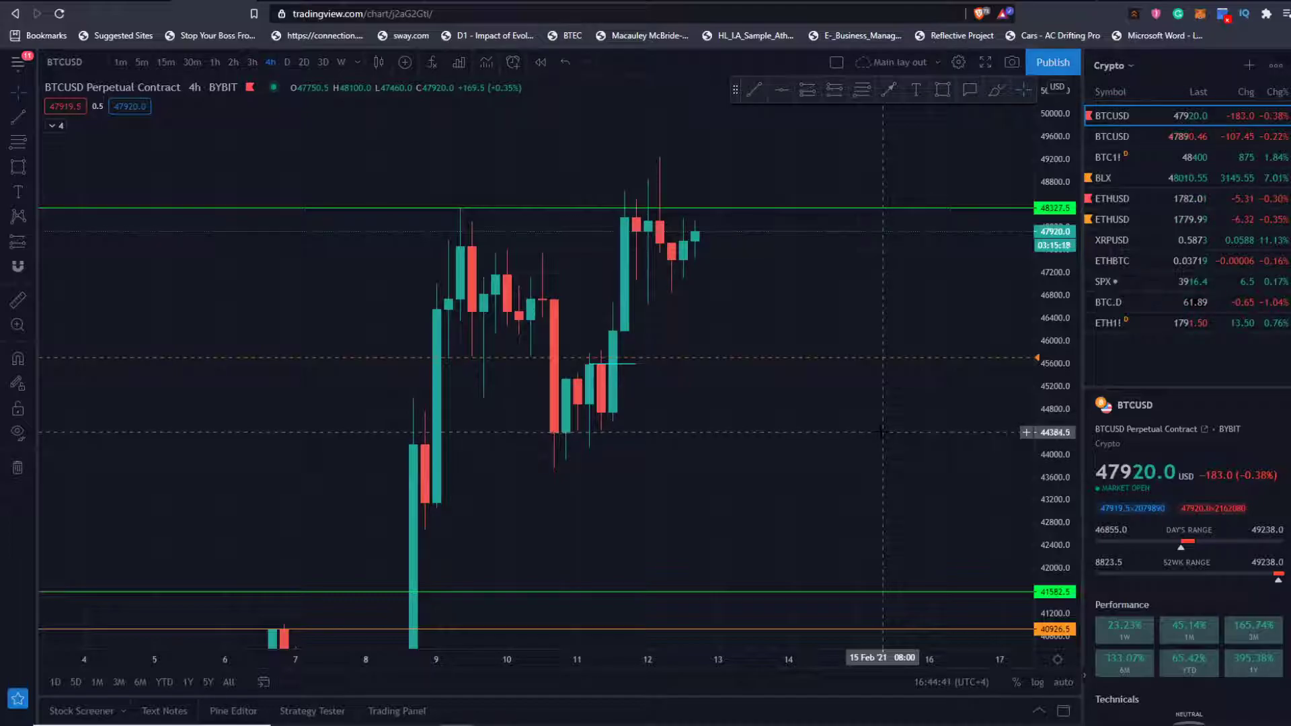
pyautogui.scroll(2, 875, 434)
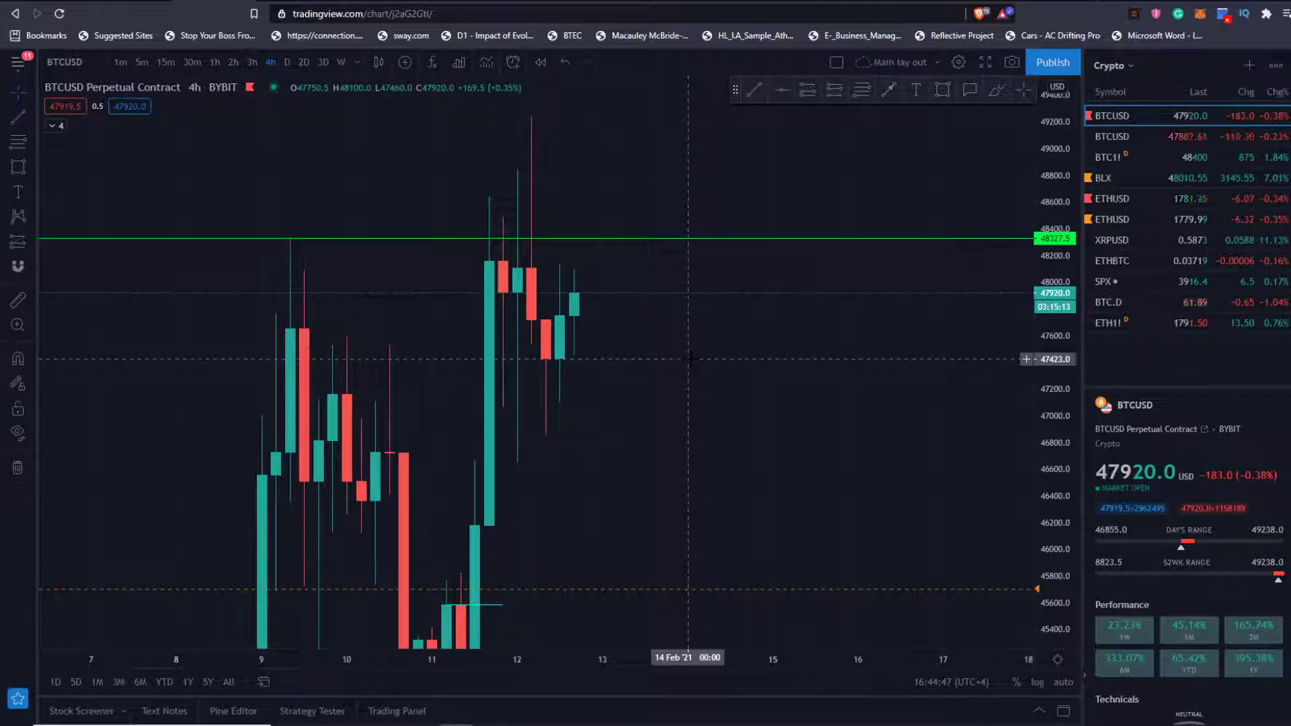
pyautogui.moveTo(709, 433); pyautogui.dragTo(718, 220)
pyautogui.moveTo(1055, 220); pyautogui.dragTo(1054, 411)
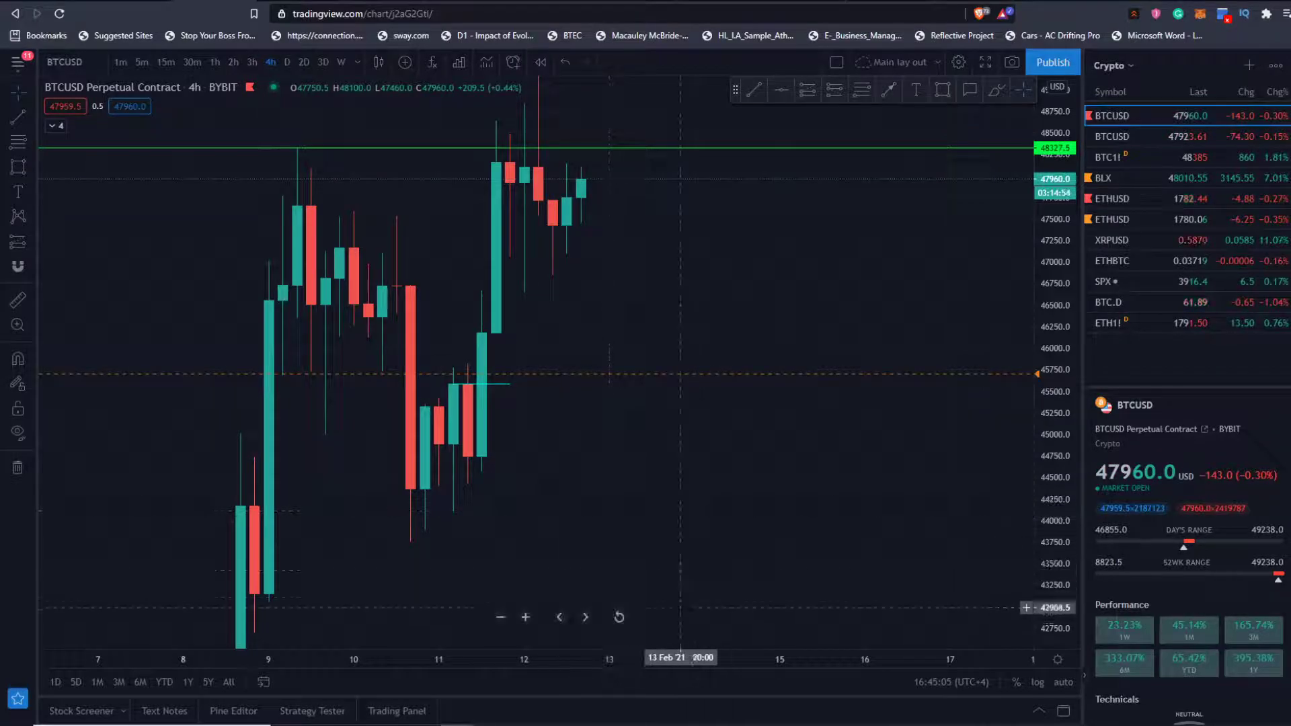
pyautogui.click(761, 713)
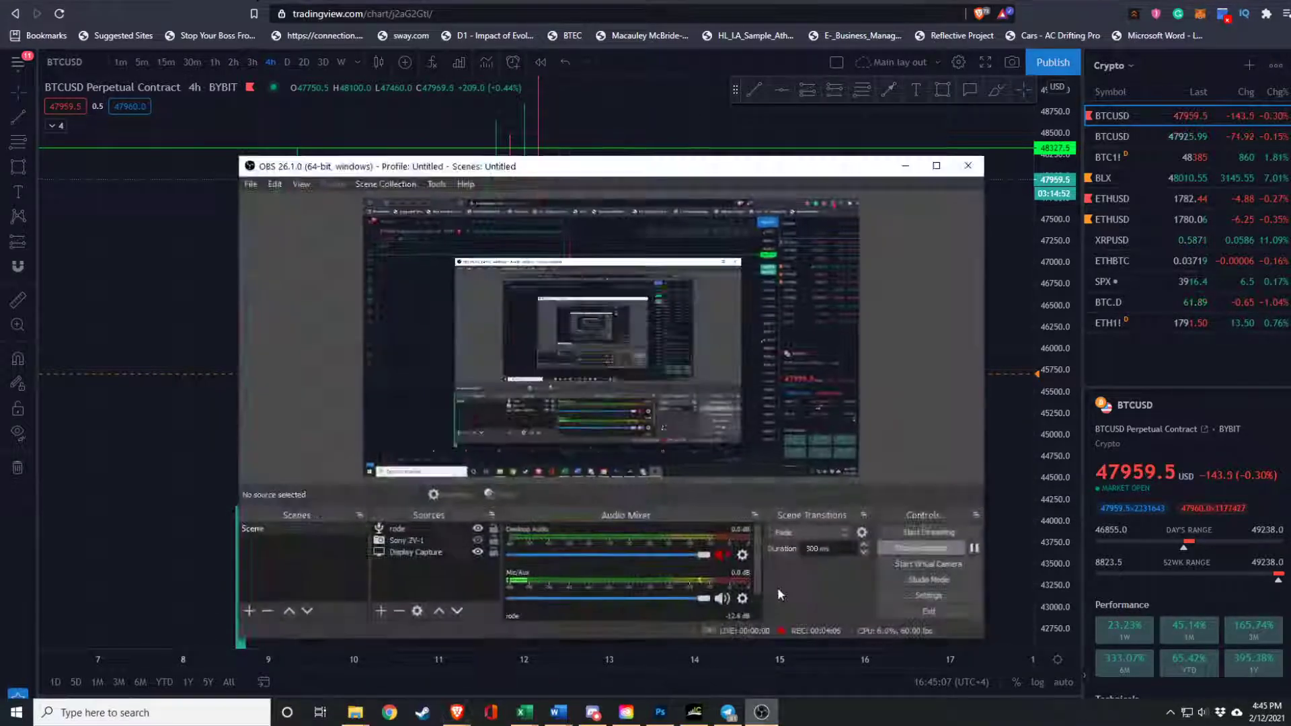